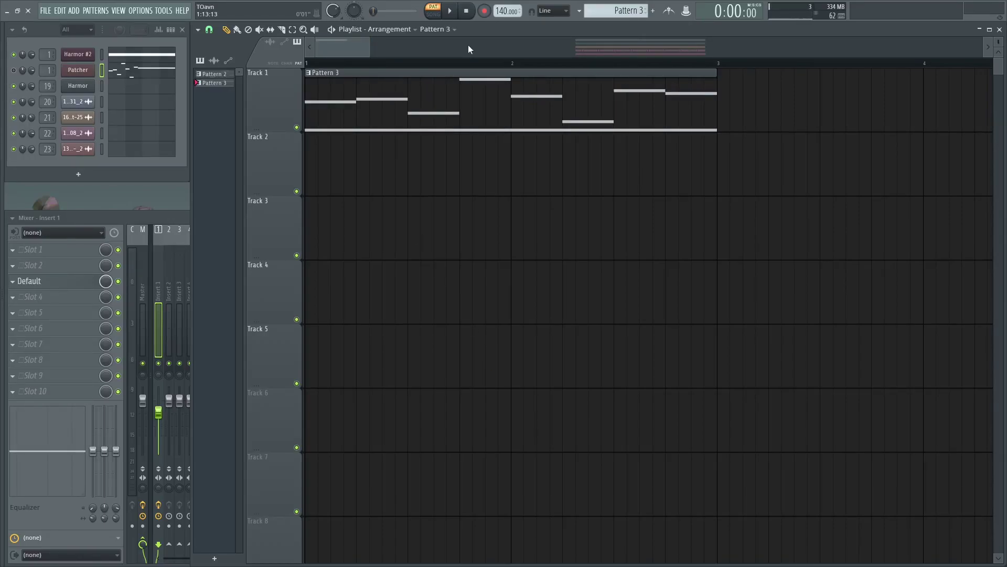
Step: Audition the pattern, then open the Harmor #2 channel and the Default Maximus effect on mixer Insert 1
scroll(468, 49, down, 1)
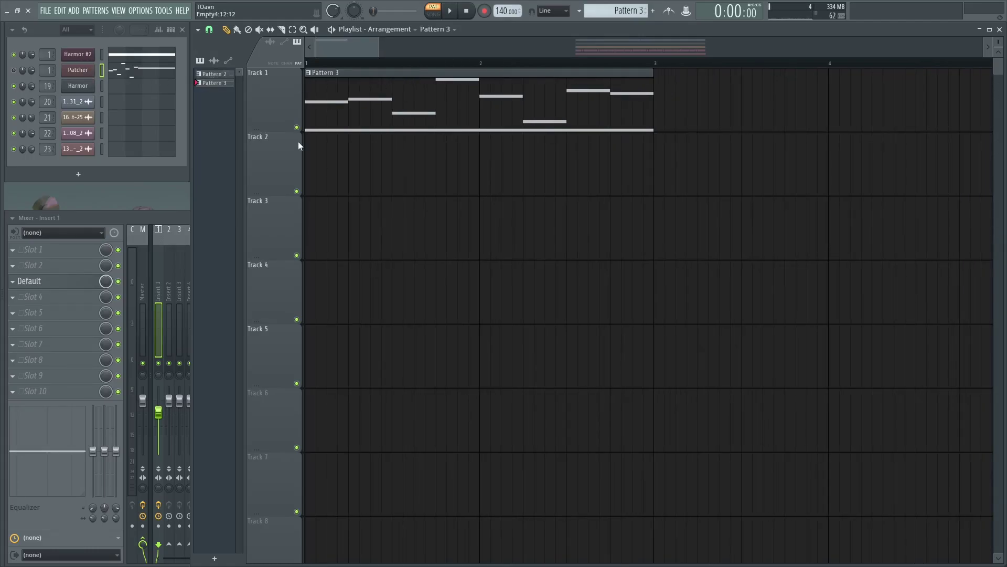
key(space)
key(space)
scroll(446, 59, up, 1)
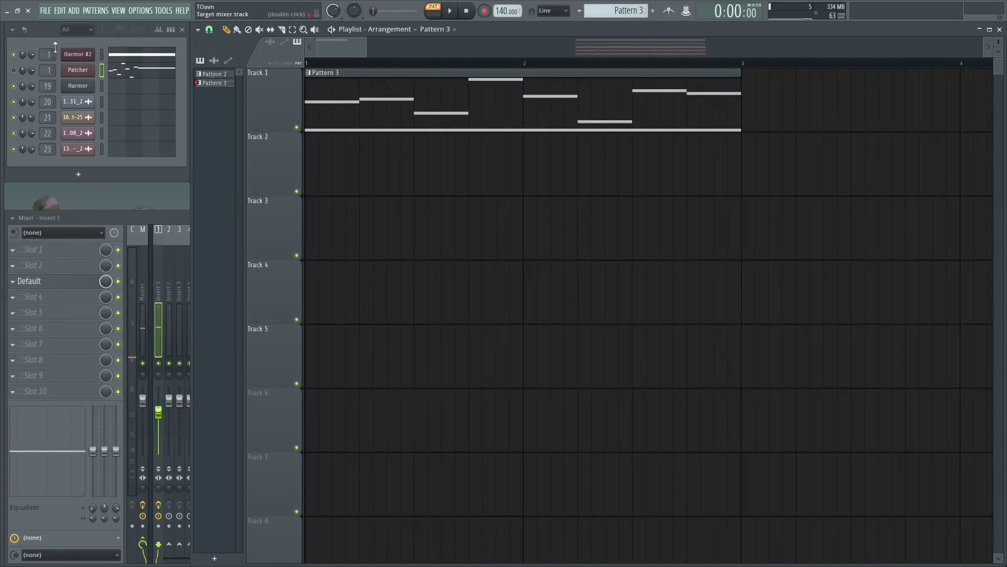
click(78, 54)
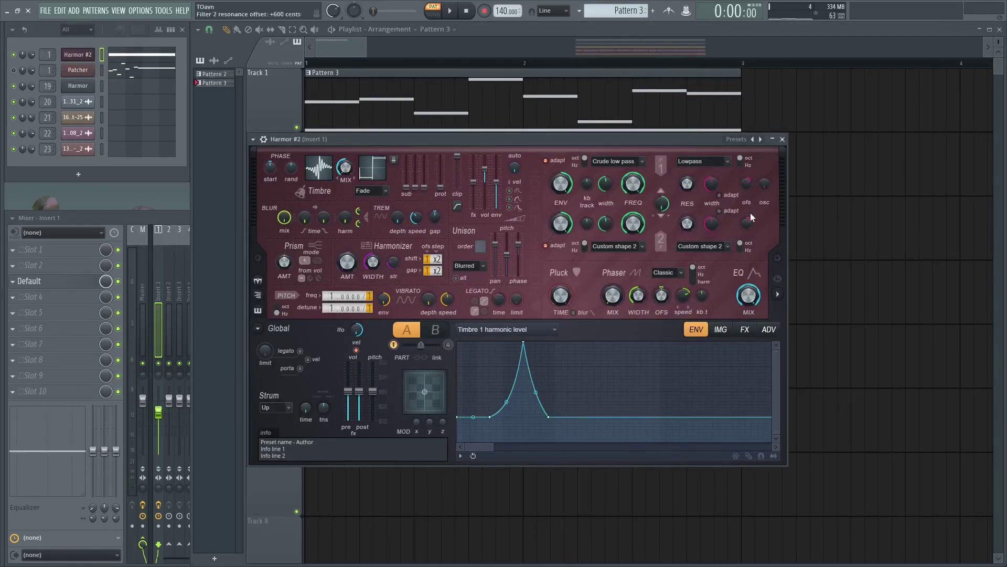
key(F9)
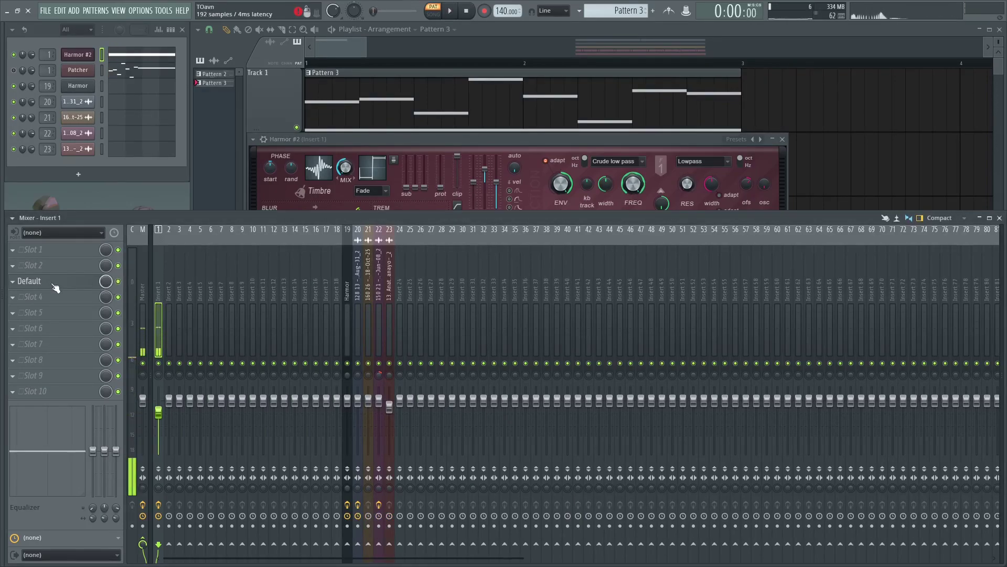
click(89, 281)
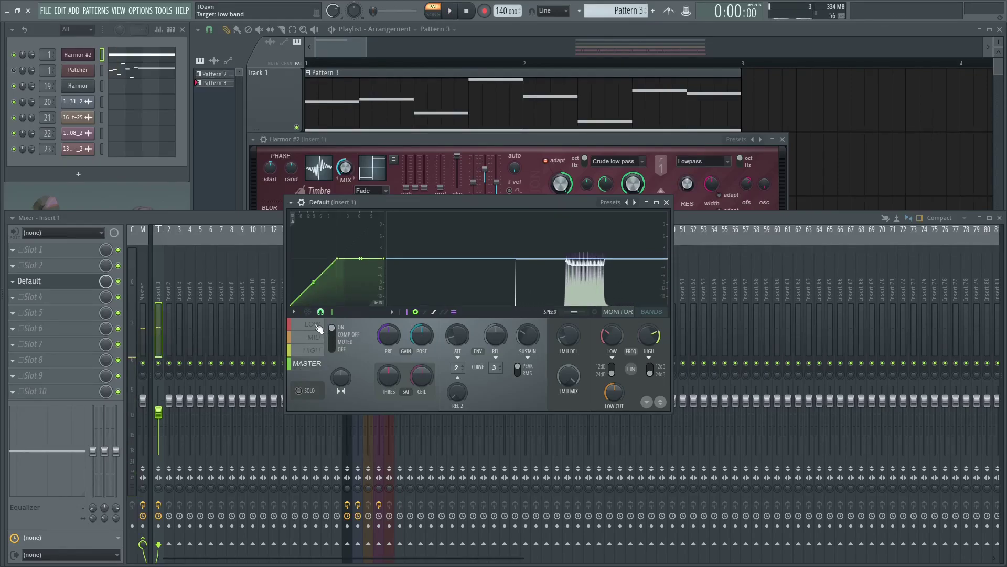
Step: Look through the low, high, master and mid band settings of Maximus, ending on the mid band, and audition the sound
click(318, 325)
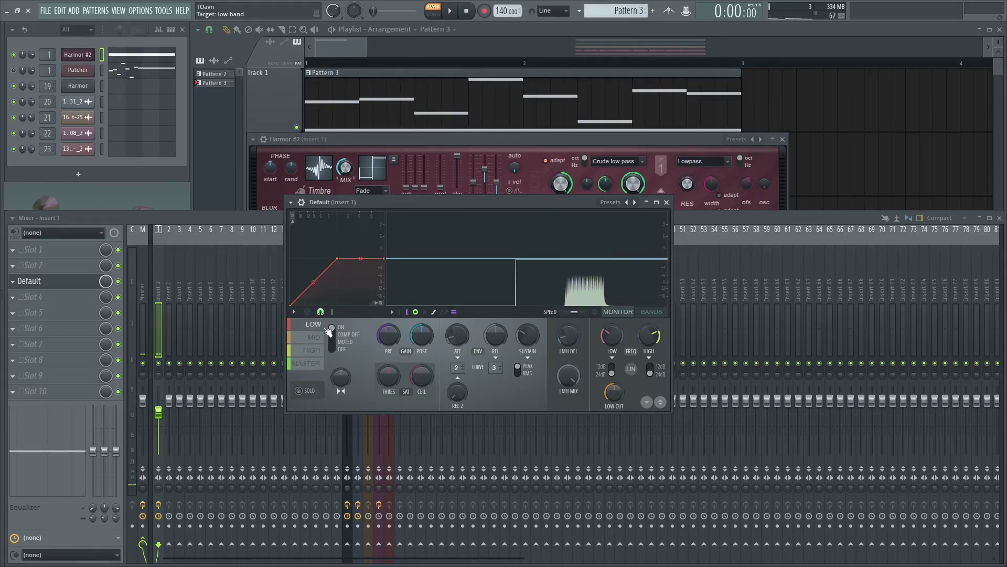
click(317, 350)
click(332, 335)
click(317, 363)
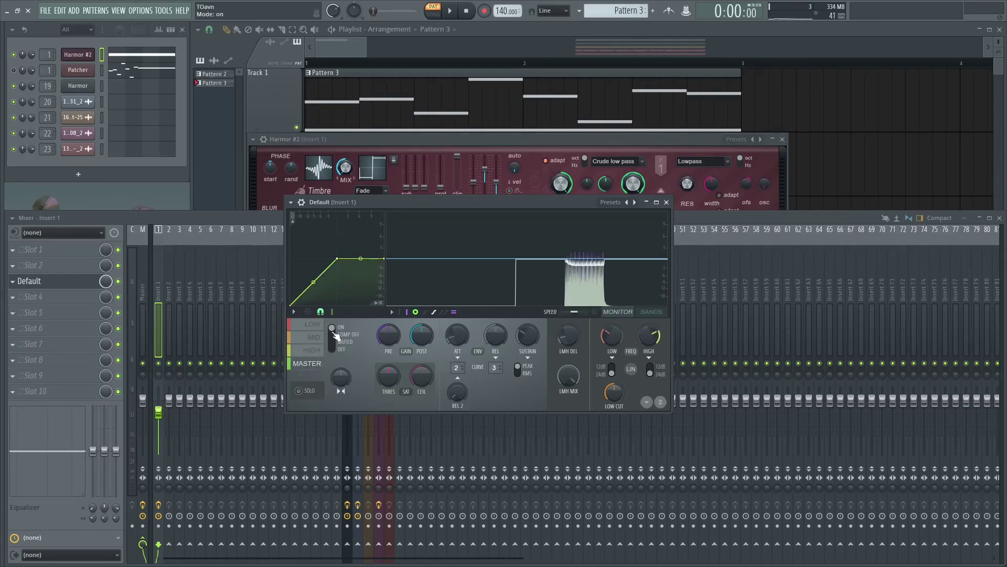
click(307, 342)
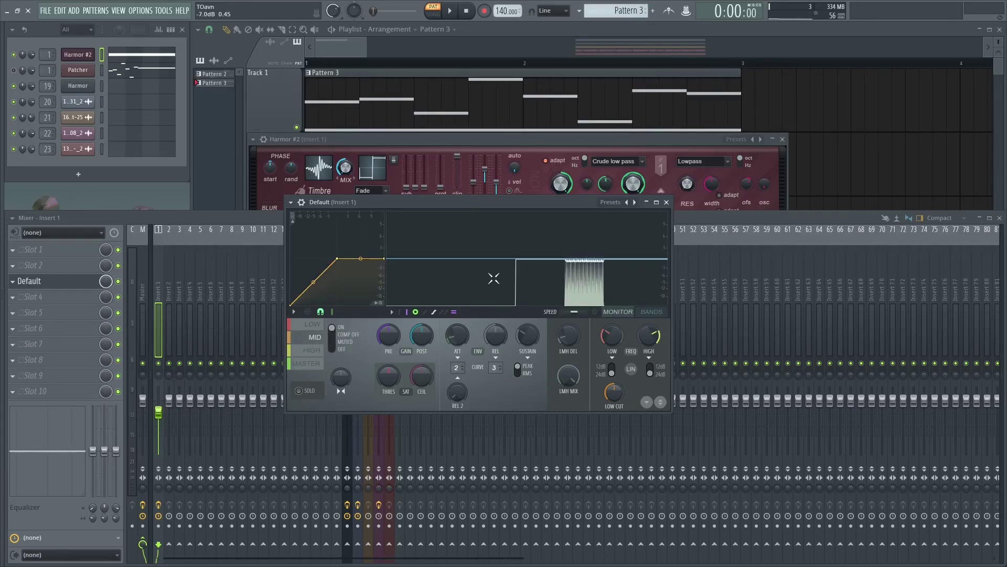
key(space)
key(space)
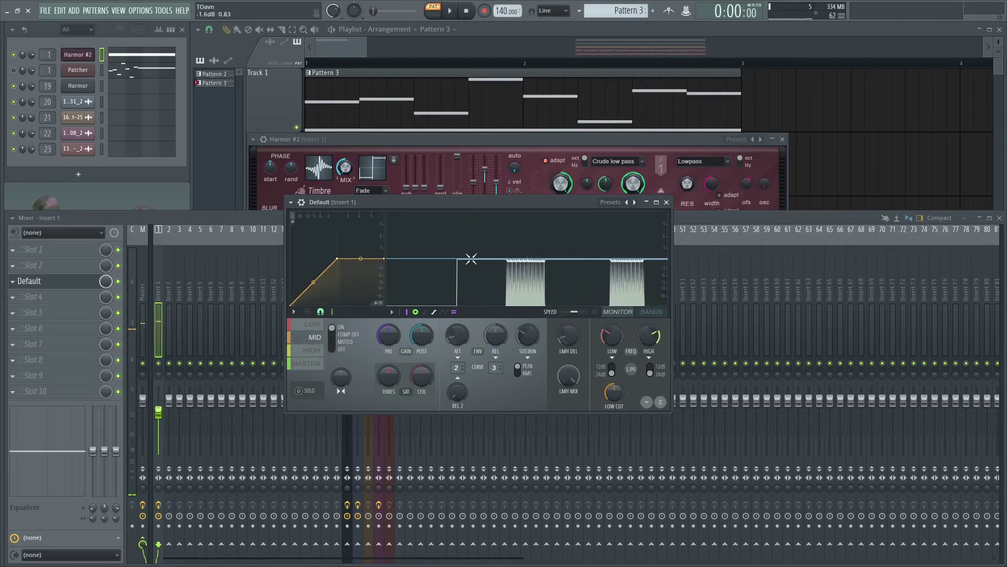
Step: Switch the Maximus display to the frequency bands with the live spectrum enabled and play the pattern to examine it
click(651, 312)
click(597, 312)
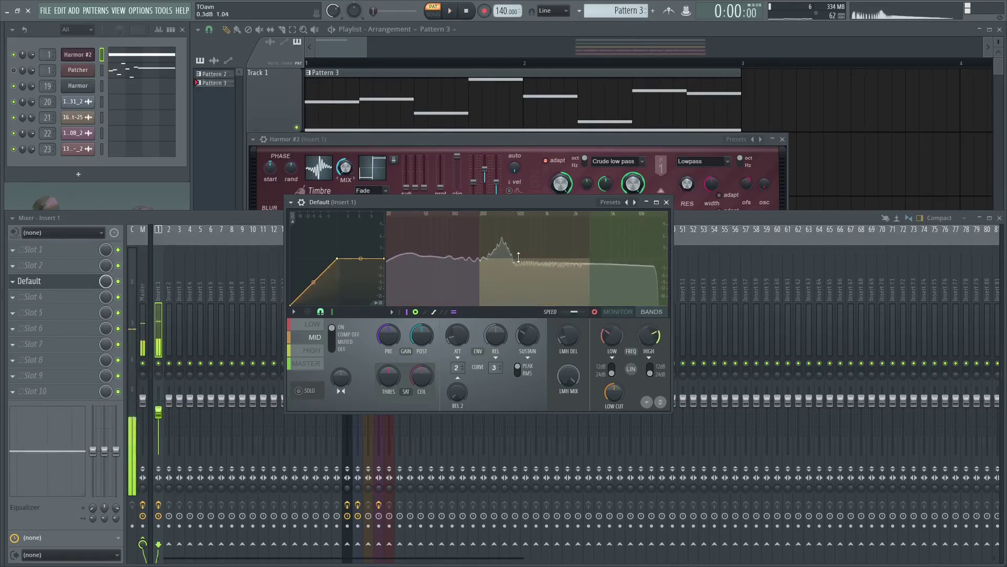
key(space)
key(space)
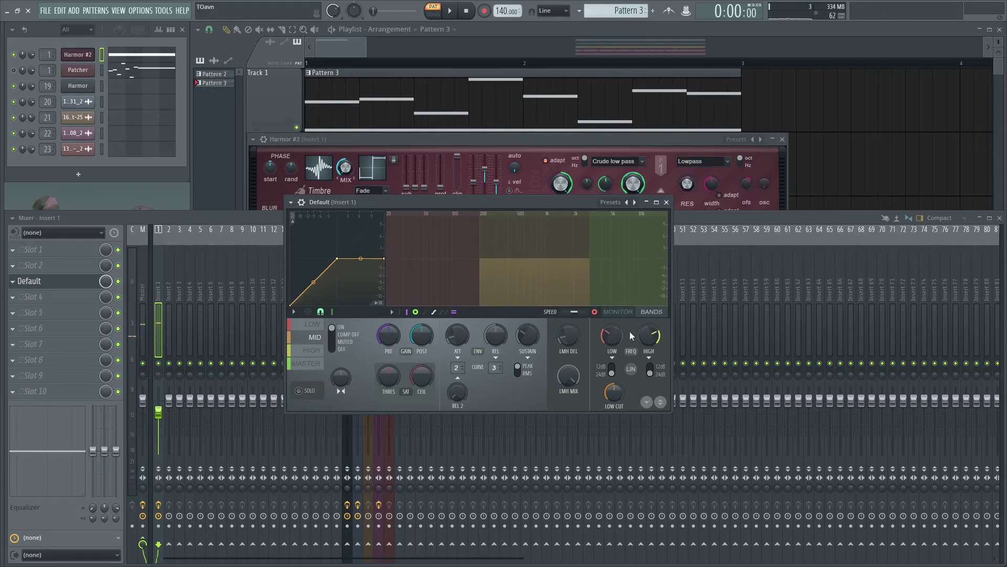
key(space)
Step: Lower the low and high crossover frequencies so the mid band narrows around the resonant peak, and play the pattern
key(space)
drag(611, 335, 649, 337)
key(space)
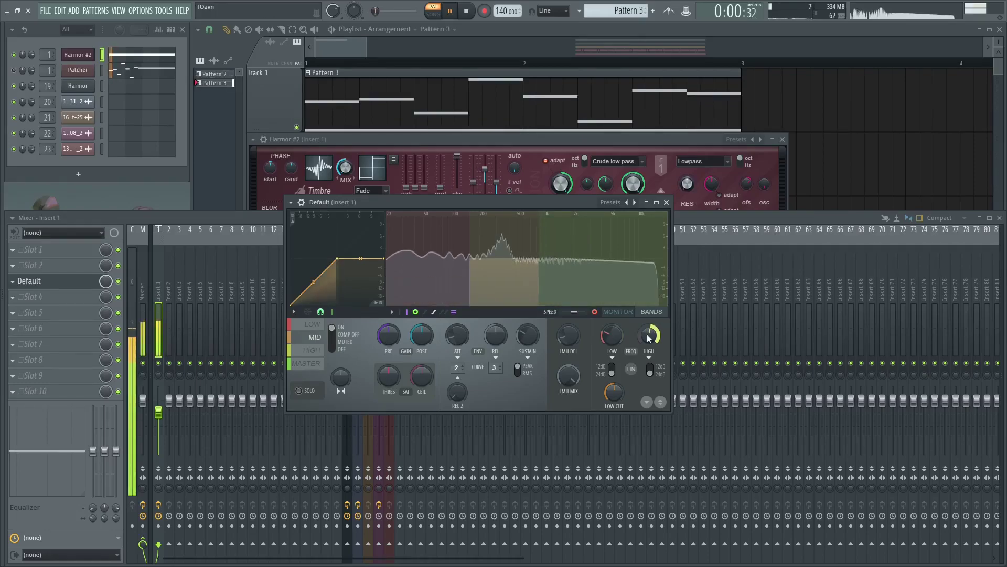
key(space)
Step: Solo the mid band, add a low point to its compression curve, pull the knee to about 2.7 dB in and -14.2 dB out, and audition it
click(301, 390)
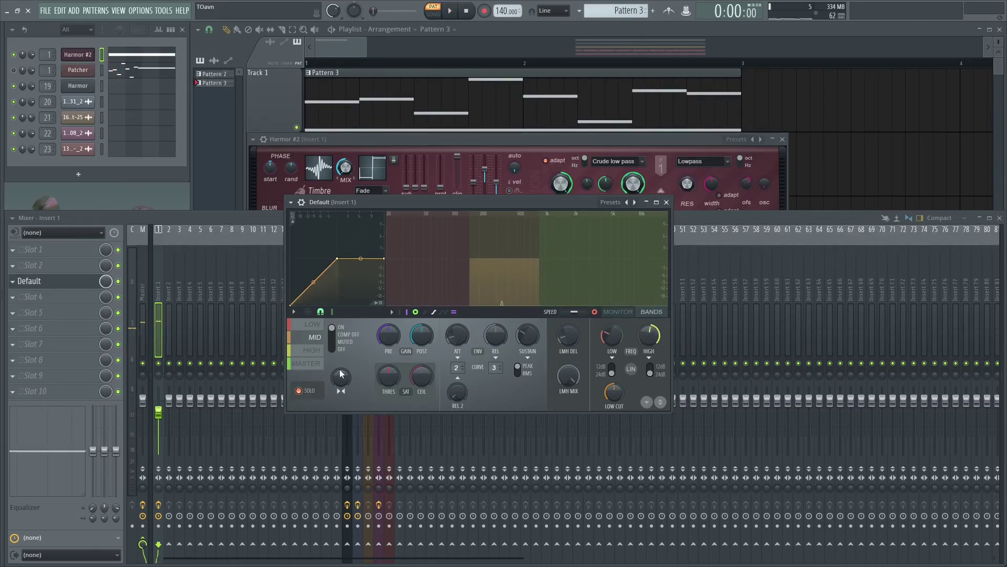
right_click(303, 293)
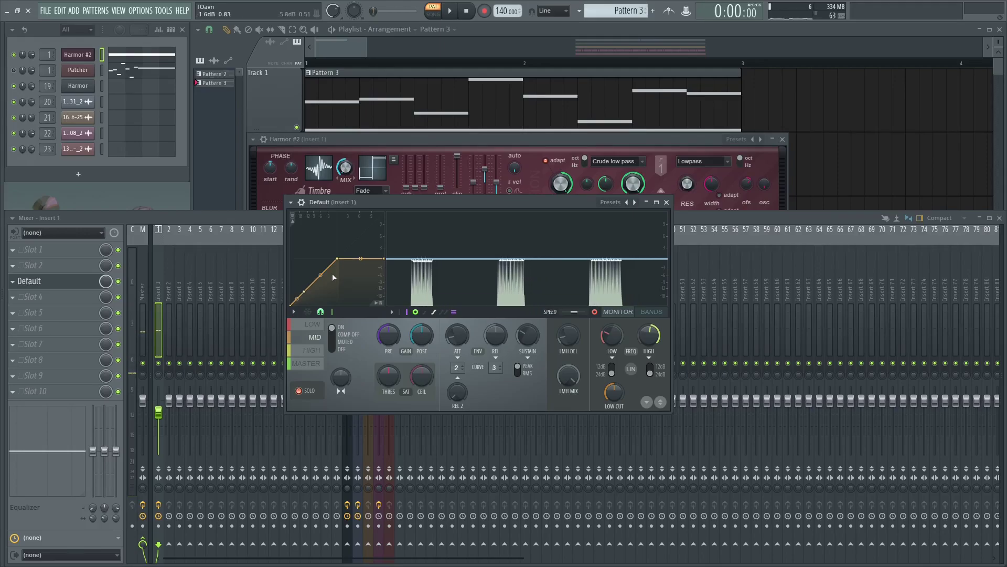
drag(337, 259, 346, 292)
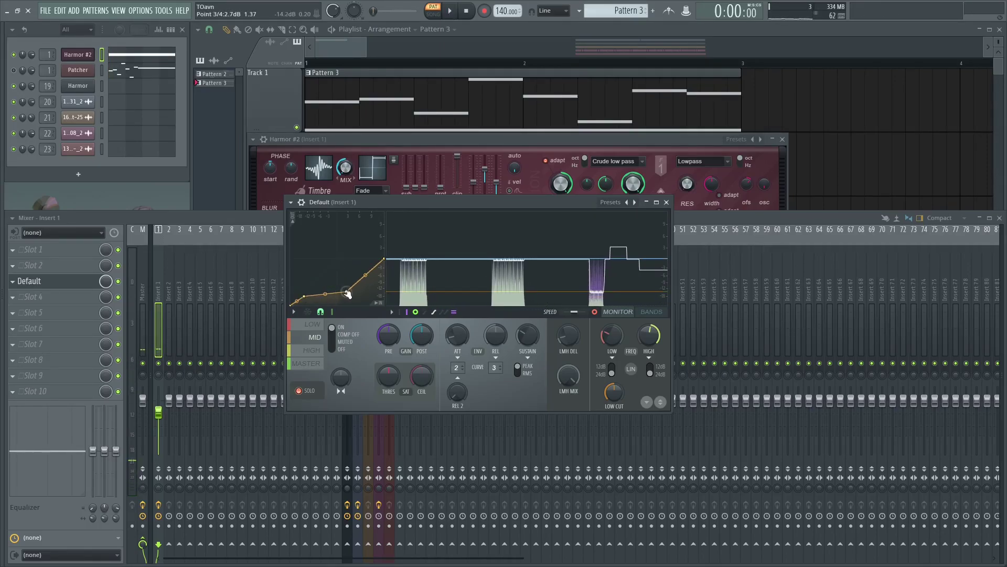
key(space)
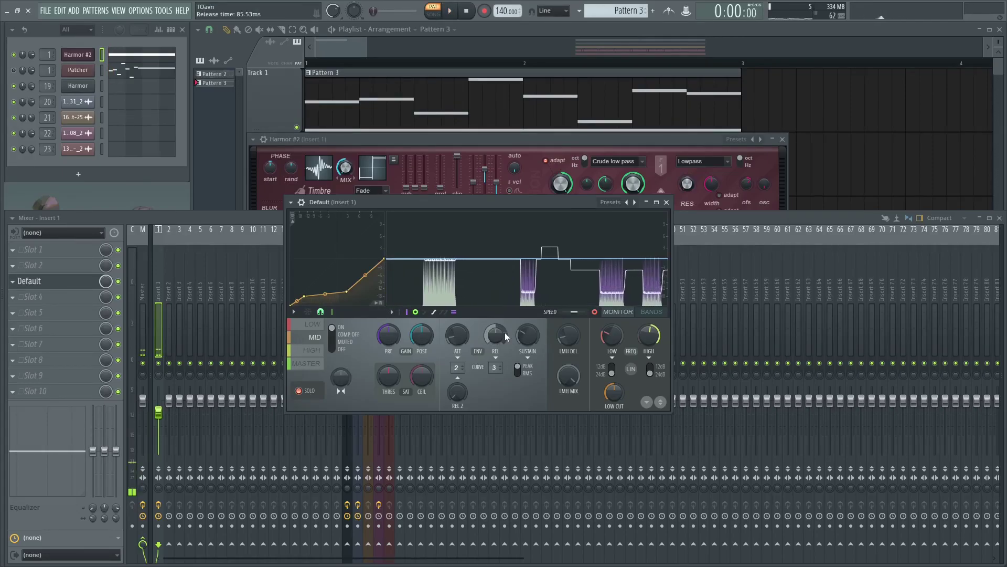
key(space)
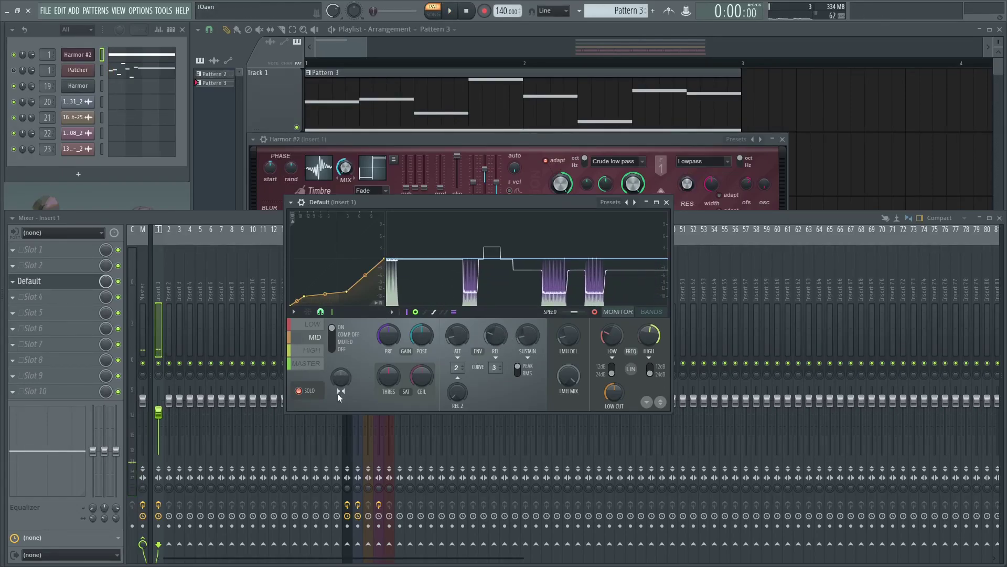
Step: Release the mid band's solo, enable linear phase for the crossovers and play the pattern
drag(540, 205, 619, 147)
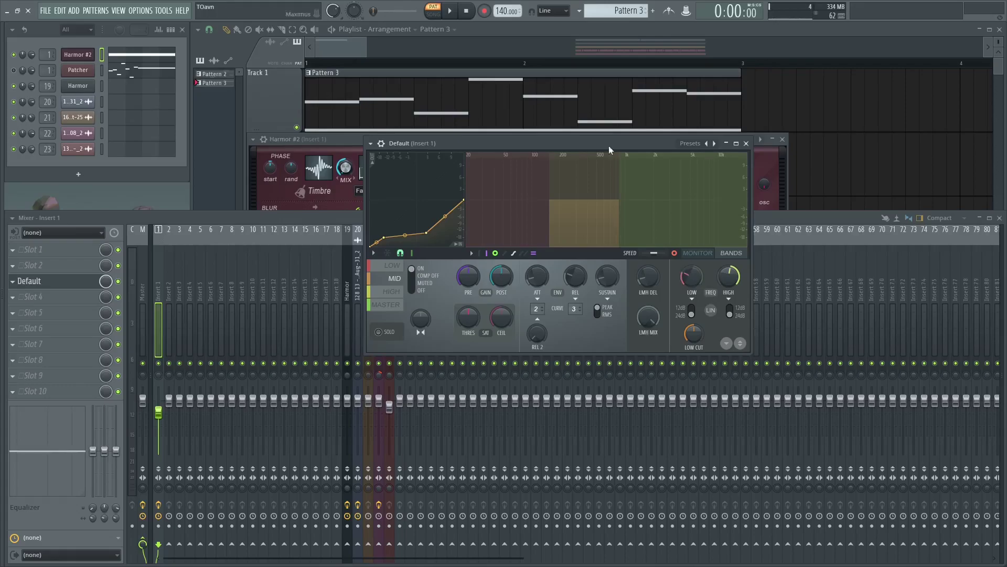
drag(618, 144, 584, 164)
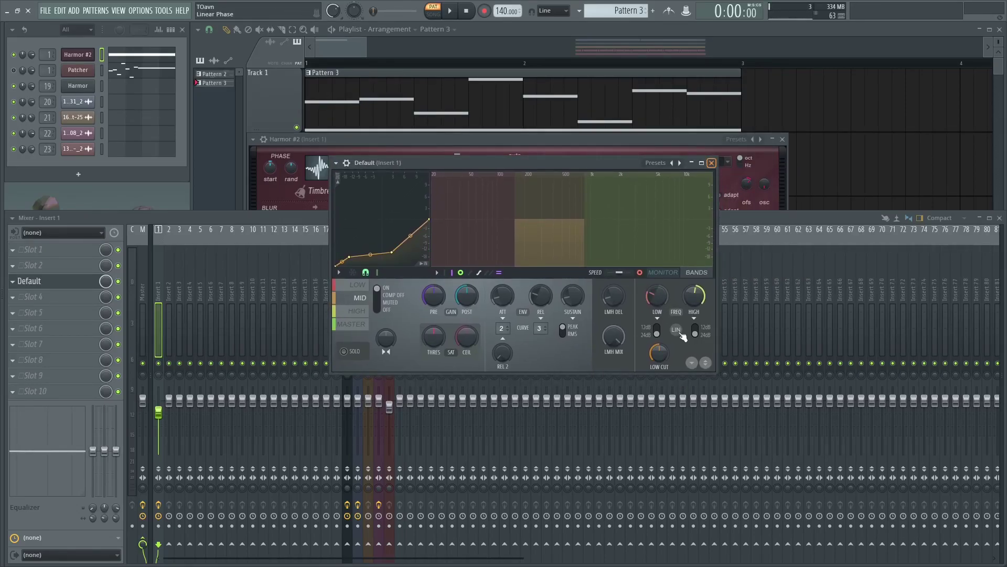
key(space)
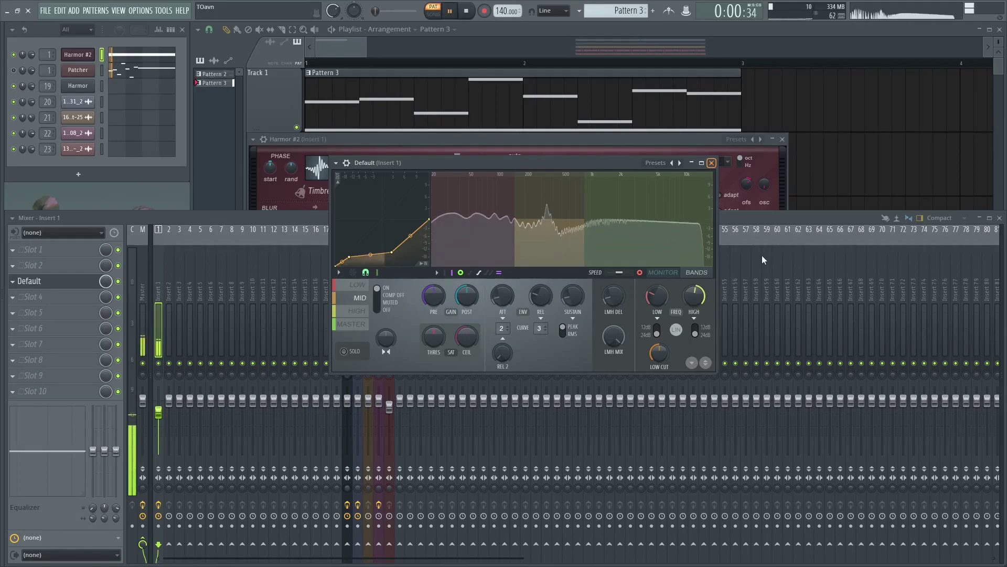
key(space)
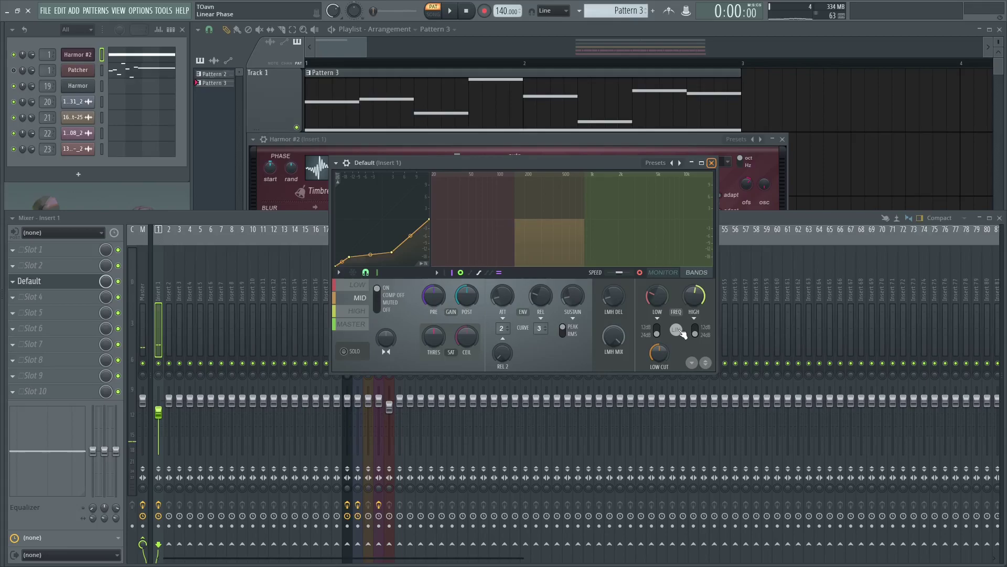
Step: Set the linear phase mod speed to Ultra and turn linear phase mode off
right_click(678, 330)
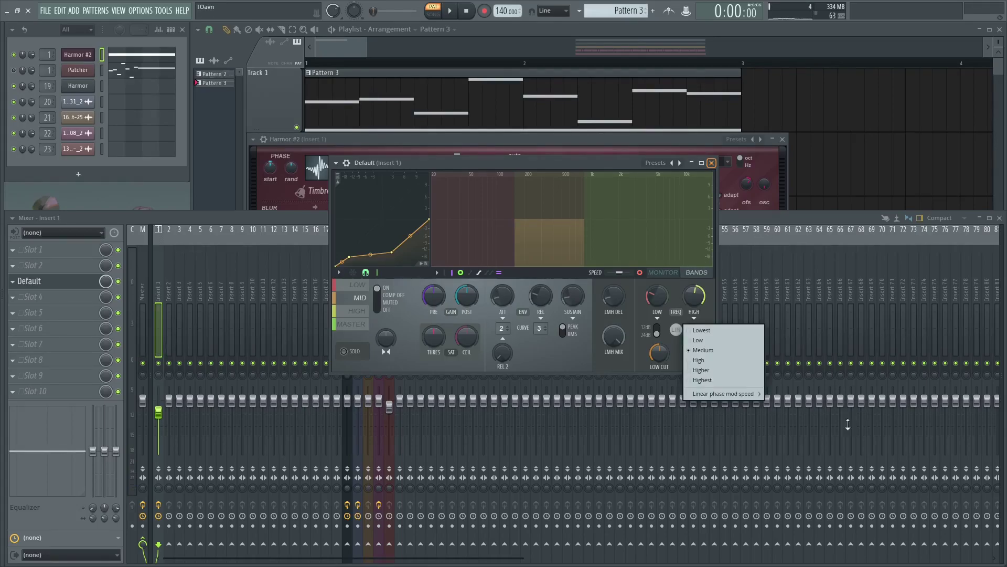
mouse_move(744, 395)
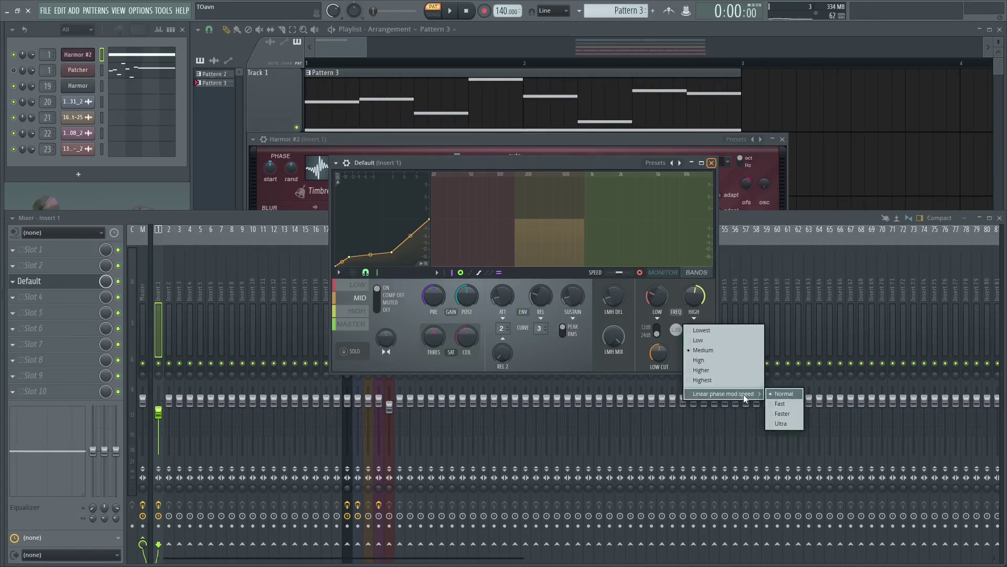
click(786, 423)
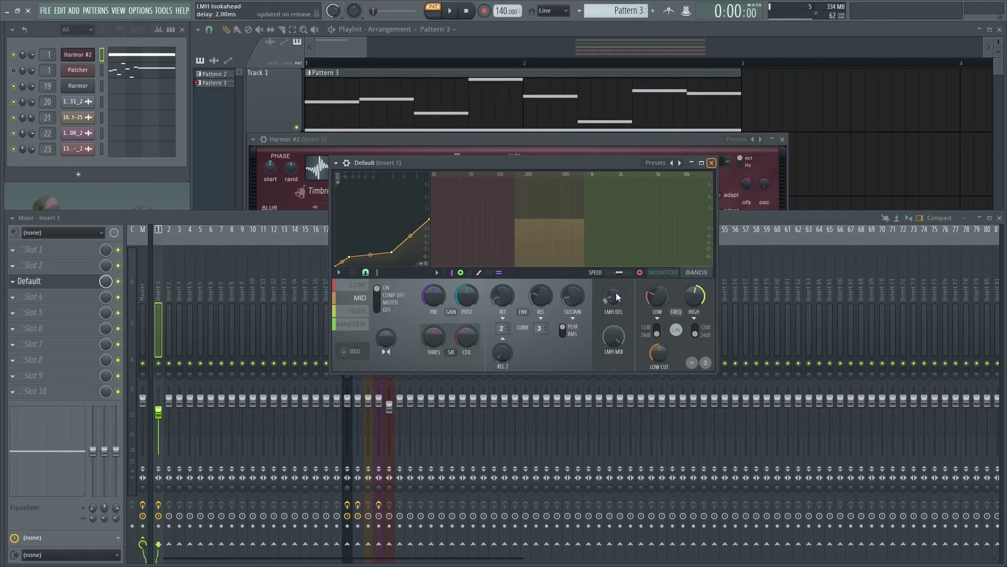
right_click(678, 333)
click(808, 330)
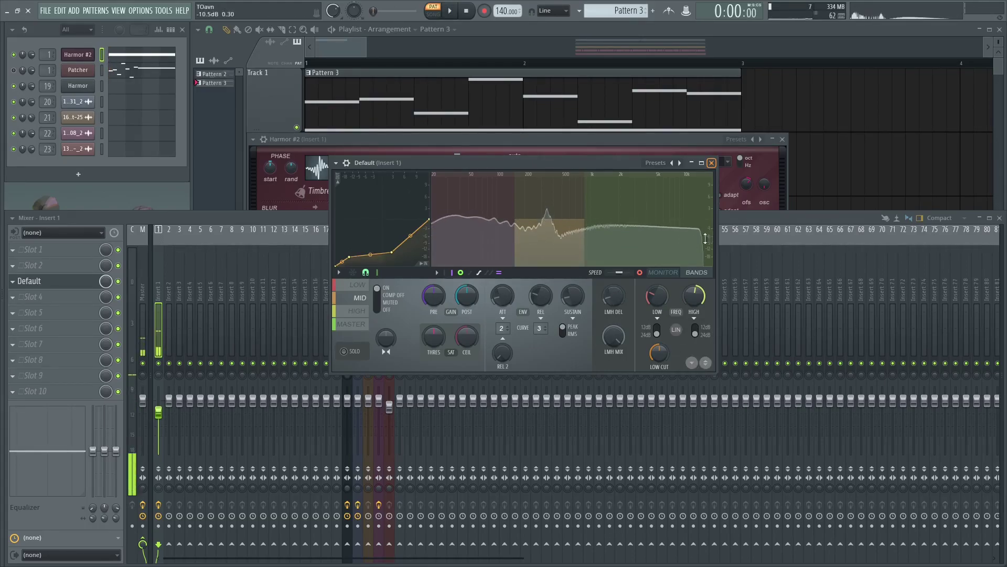
Step: Close and reopen the Default Maximus window and place it lower over the mixer
click(712, 163)
click(67, 285)
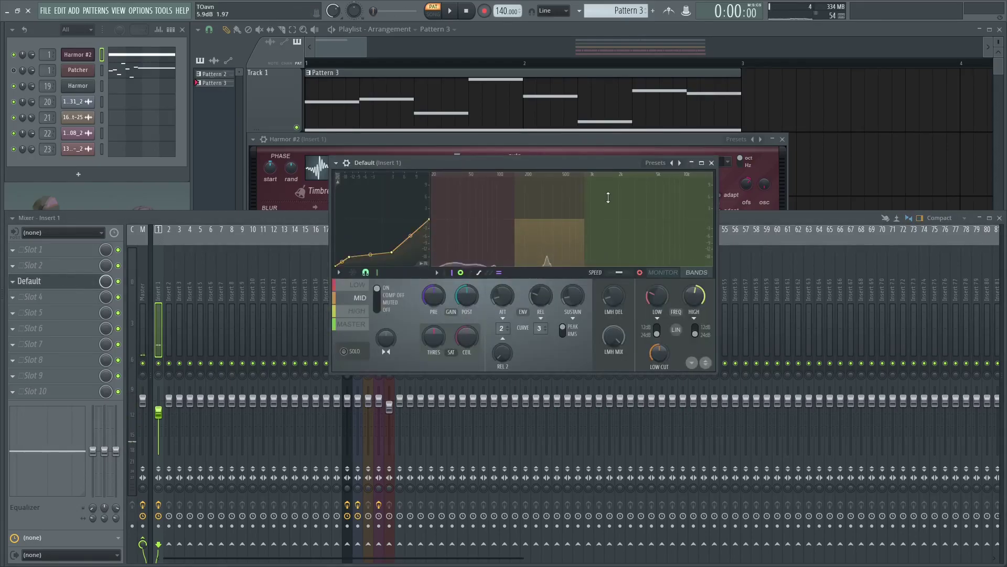
drag(586, 163, 589, 196)
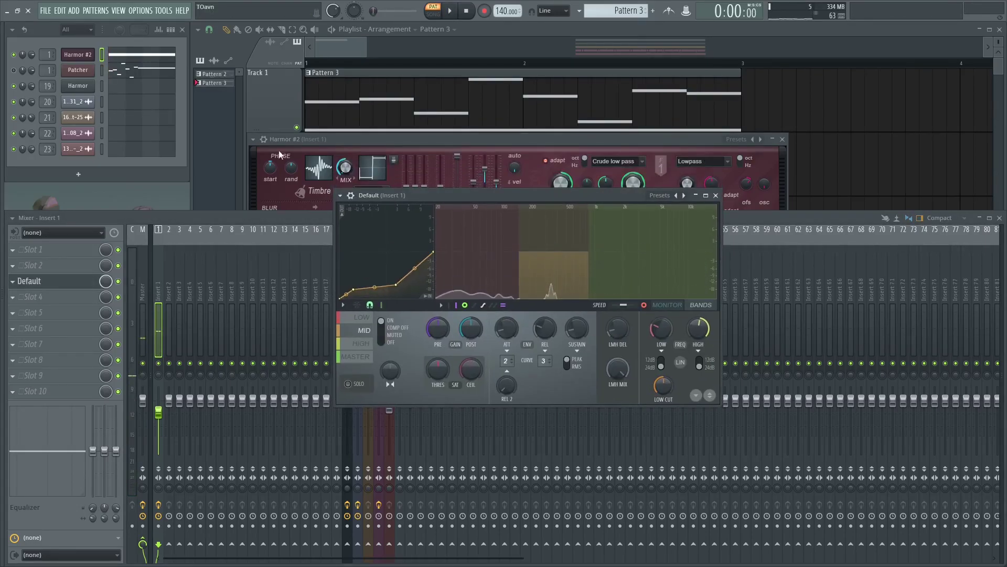
Step: Mute the Harmor #2 channel, unmute the Patcher channel and play the pattern through it
click(12, 55)
click(13, 70)
click(213, 113)
key(space)
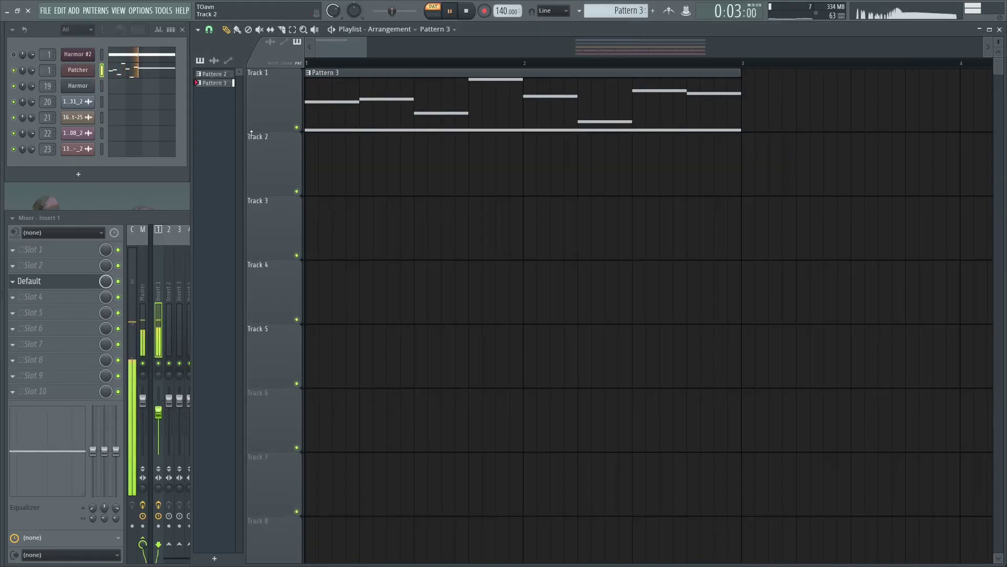
key(space)
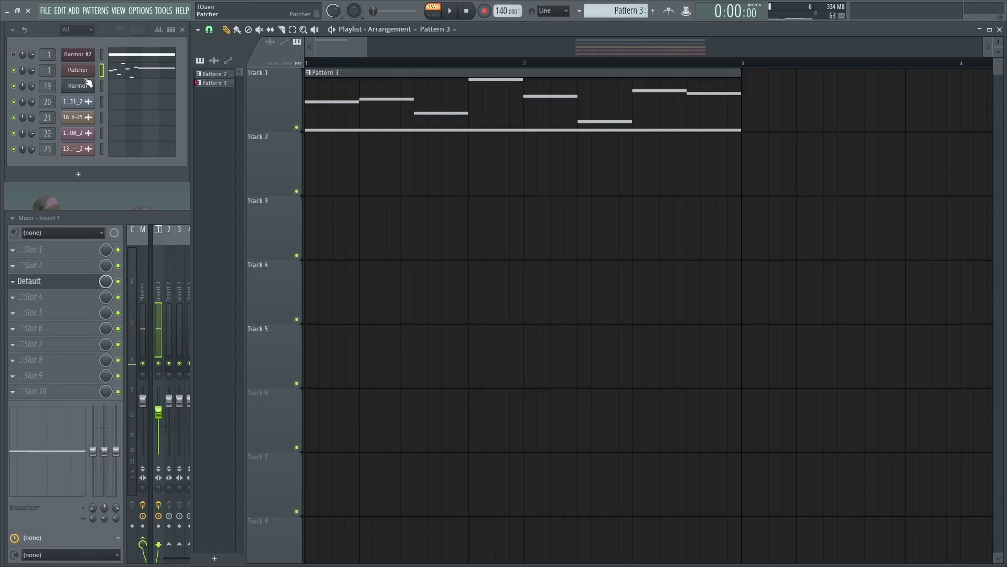
Step: Check the Insert 1 effects in the mixer, then open Patcher and reposition the Harmor module beside its input
key(F9)
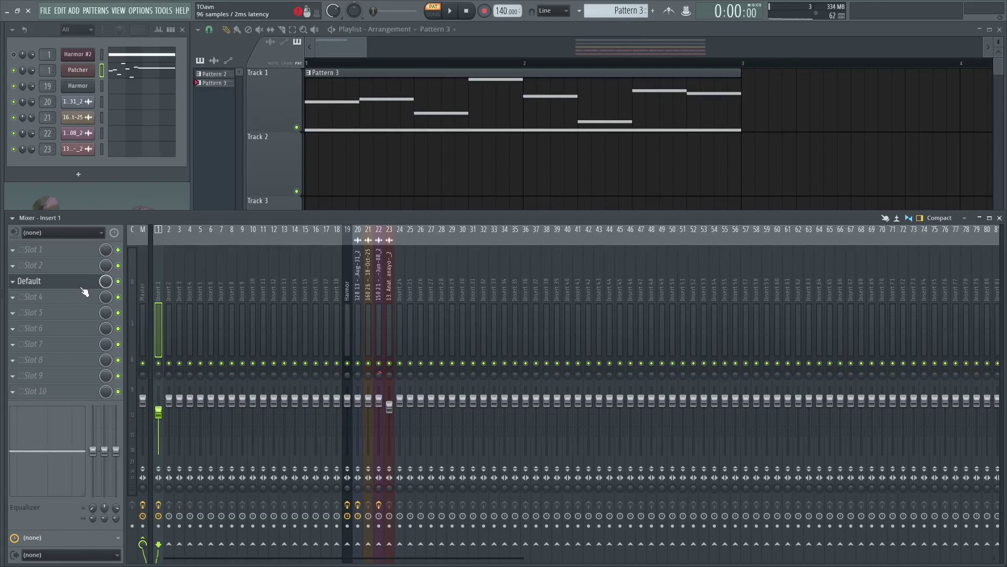
key(F5)
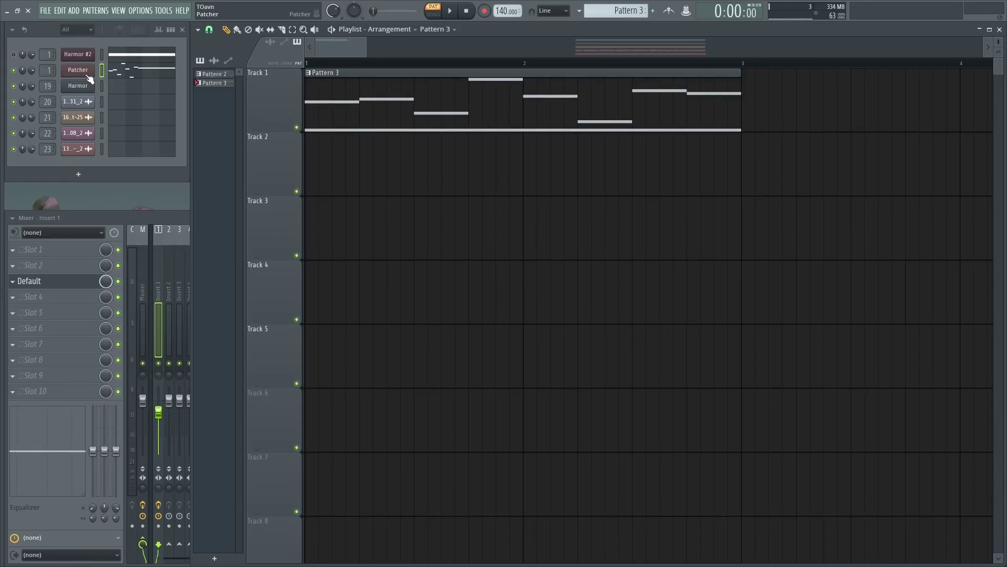
click(88, 76)
drag(449, 254, 419, 185)
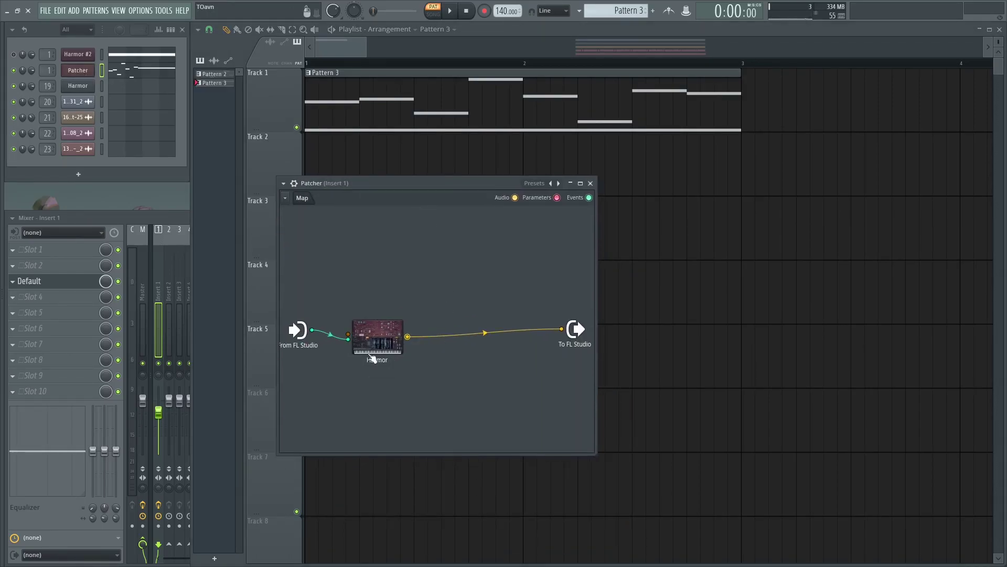
mouse_move(373, 354)
mouse_down()
mouse_move(385, 316)
mouse_move(369, 349)
mouse_move(365, 339)
mouse_up()
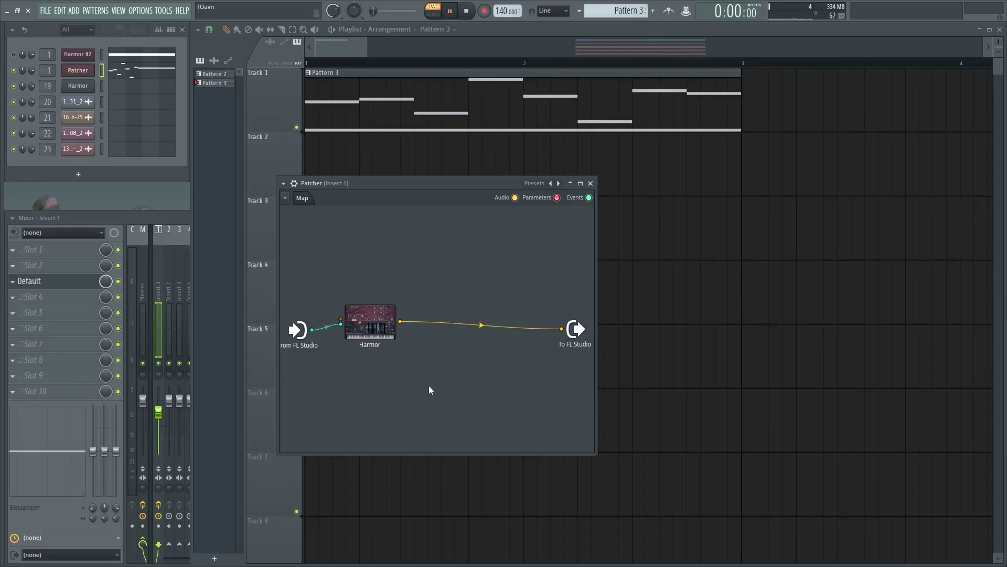
Step: Copy the Default Maximus effect from Insert 1 into the Patcher map between Harmor and To FL Studio, and open it
key(space)
click(13, 282)
drag(36, 343, 491, 331)
click(463, 205)
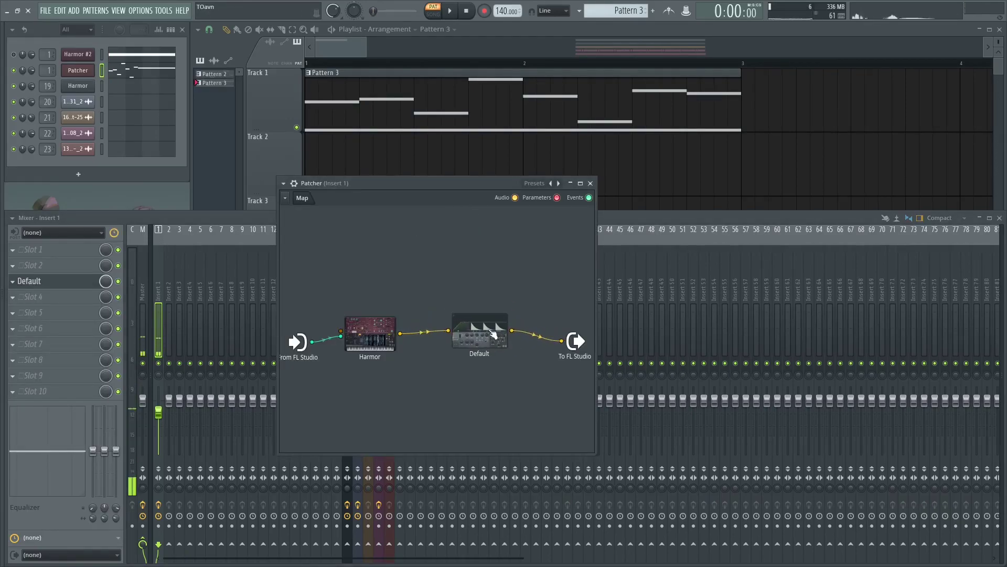
double_click(491, 331)
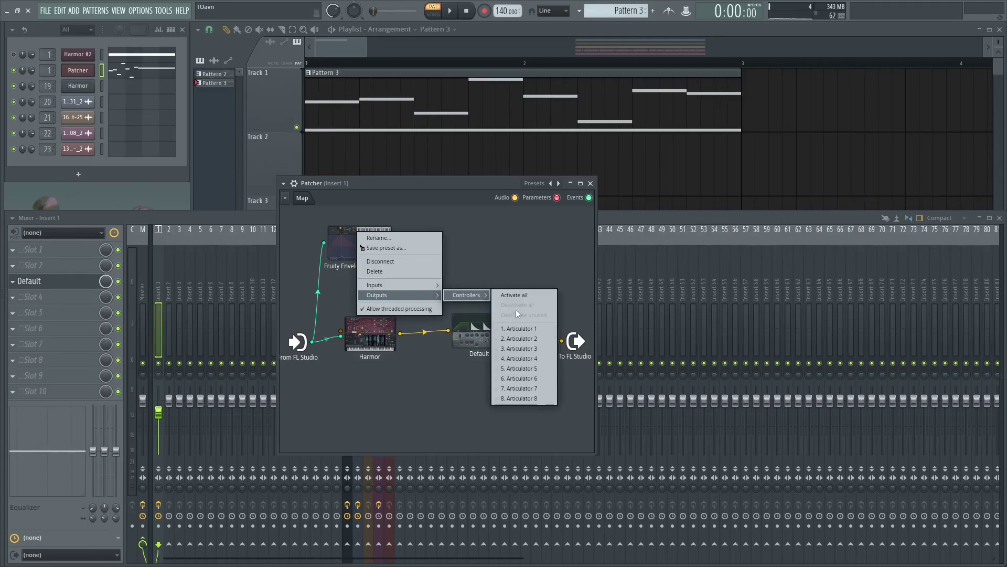
Step: Enable the Articulator 1 and 2 outputs on the Fruity Envelope Controller and link them to parameter inputs on the Default module
click(532, 241)
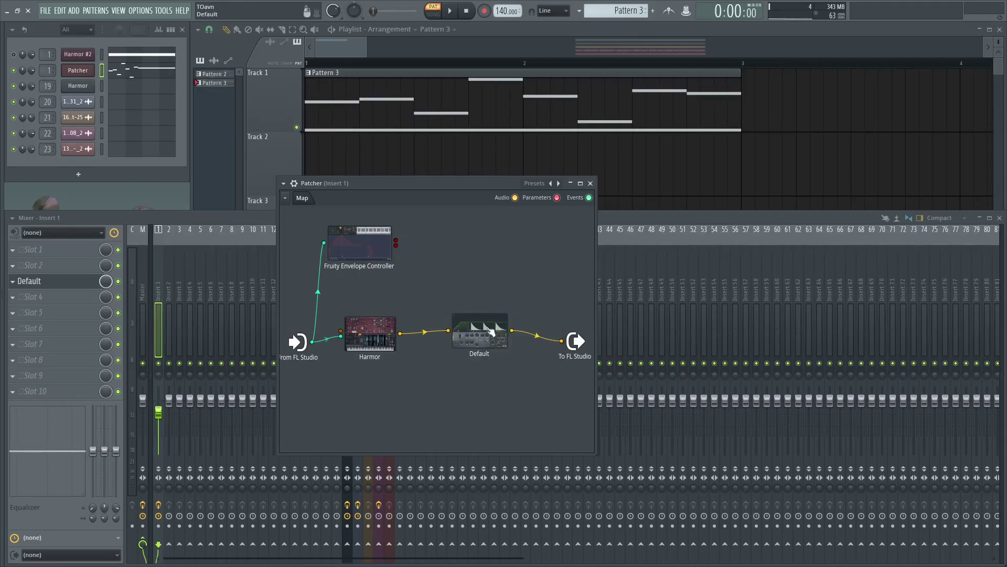
click(483, 341)
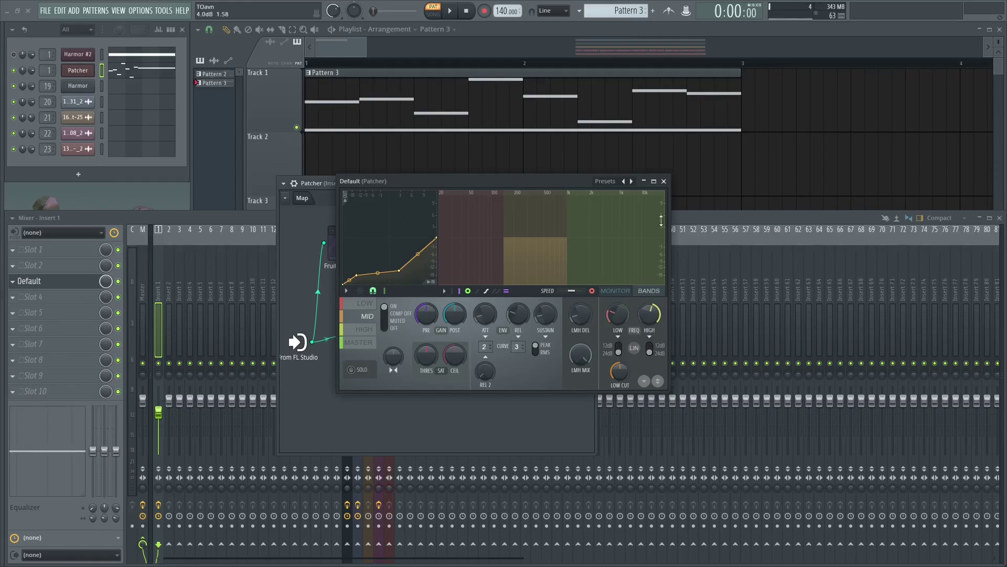
click(664, 181)
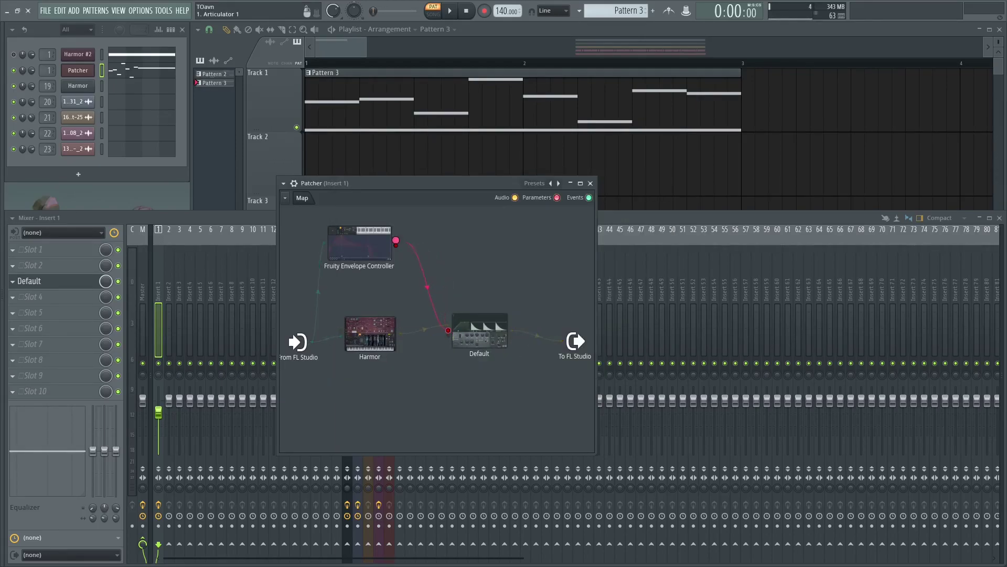
drag(398, 246, 448, 335)
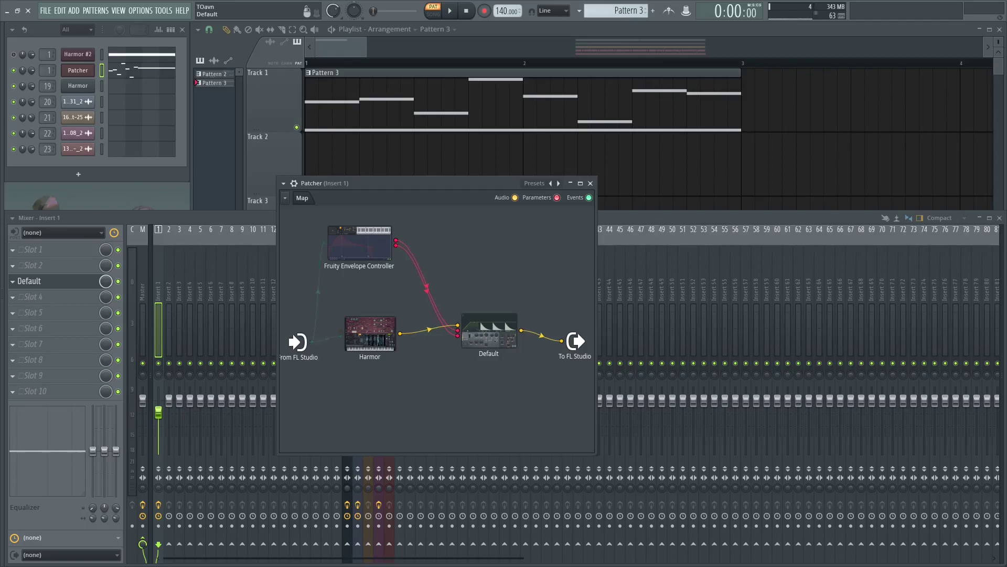
Step: Open the Fruity Envelope Controller and set articulator 1 to Keyboard mapping
double_click(363, 239)
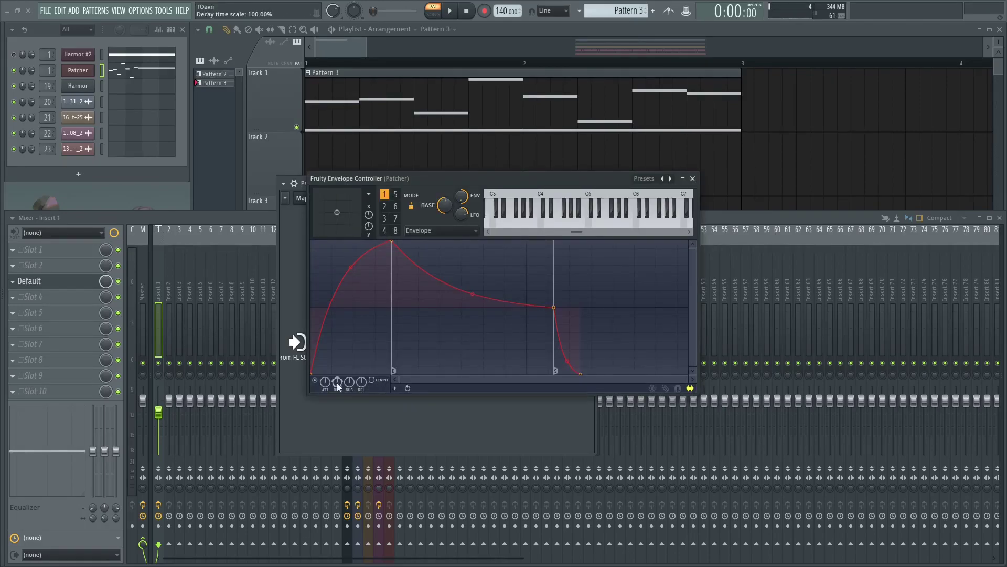
click(462, 236)
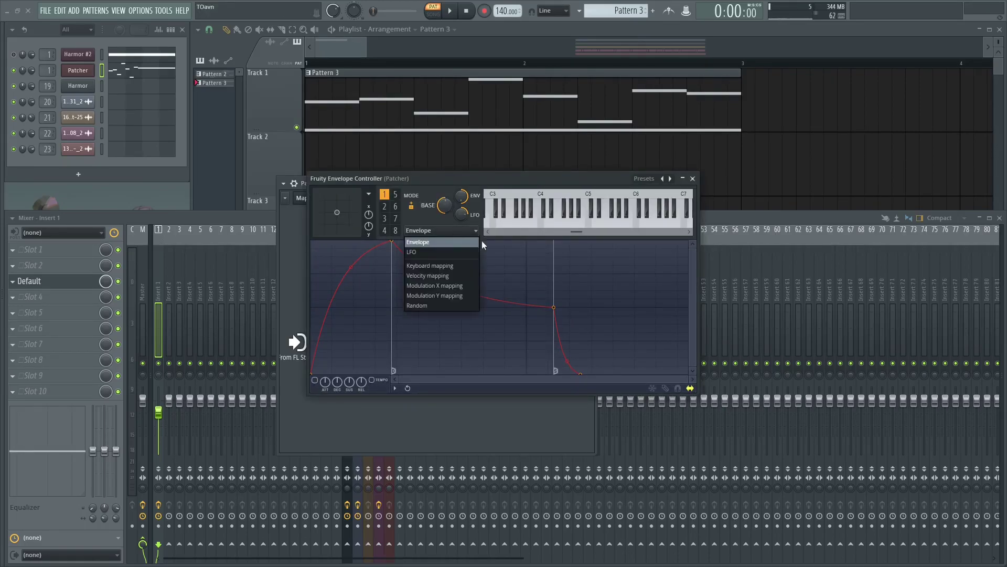
click(463, 269)
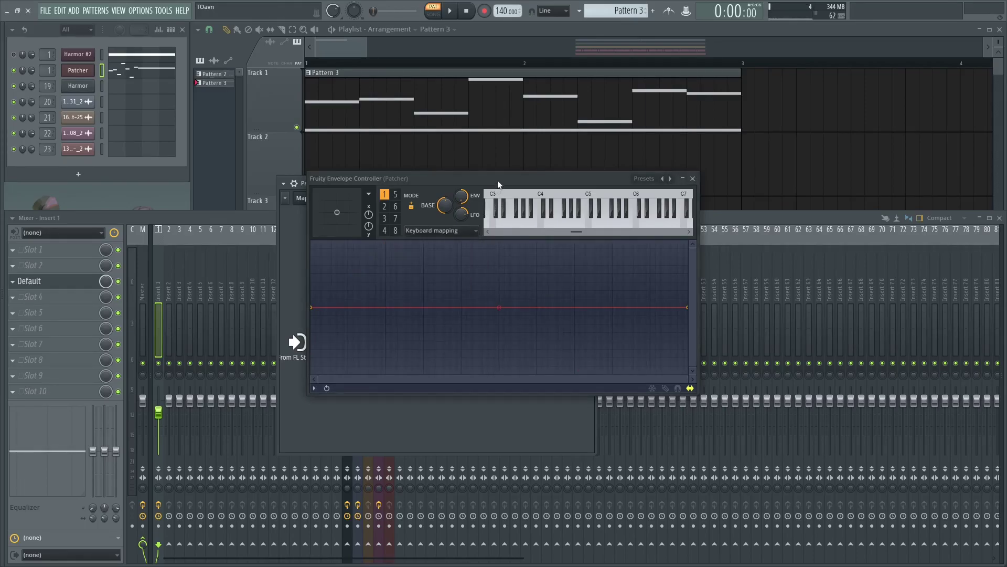
Step: Move the Patcher window over the channel rack and the Fruity Envelope Controller window over the mixer
drag(497, 179, 632, 225)
drag(501, 183, 313, 57)
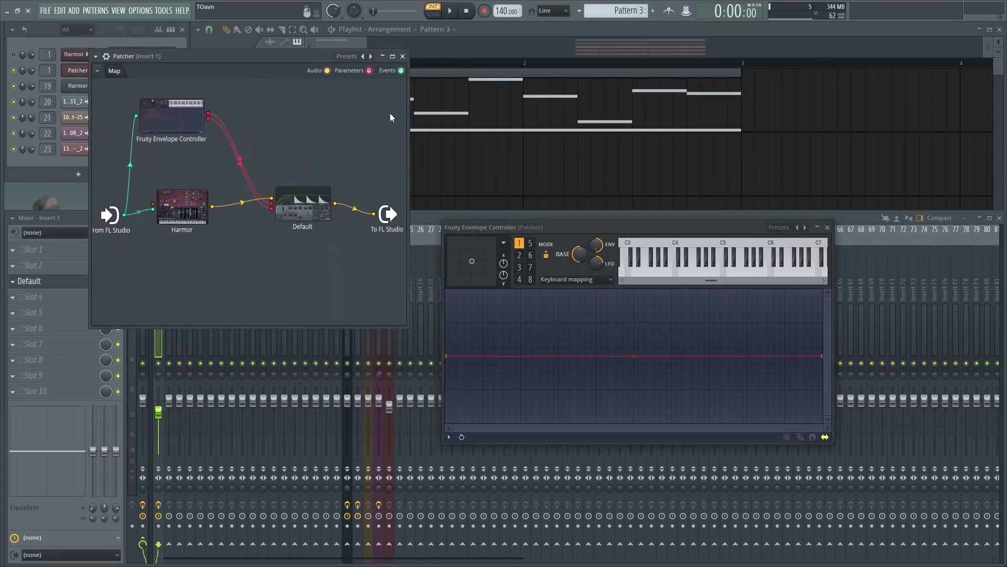
drag(518, 226, 624, 241)
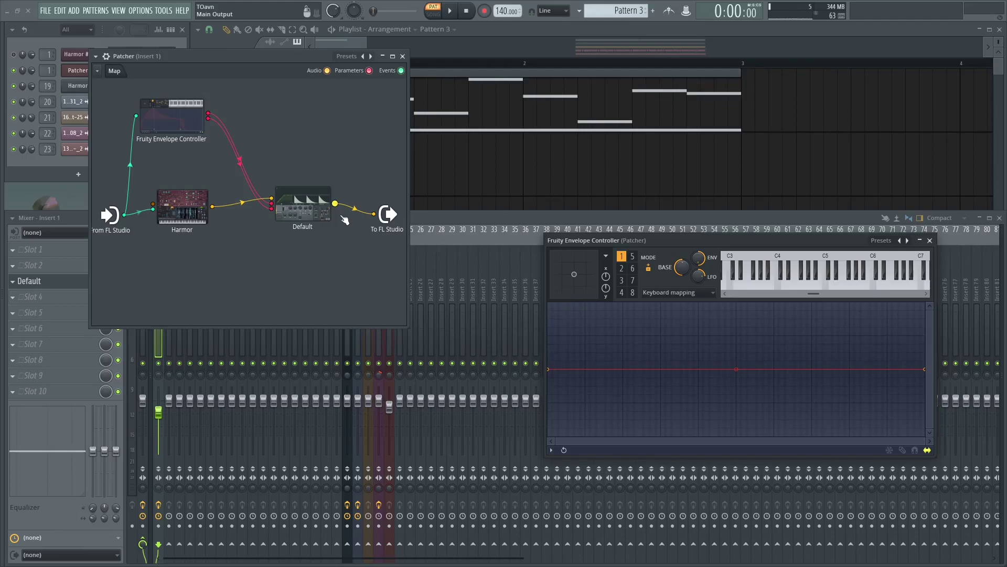
Step: Open the Default Maximus below the Patcher map, lower the envelope controller window, and dismiss the Maximus window
double_click(309, 210)
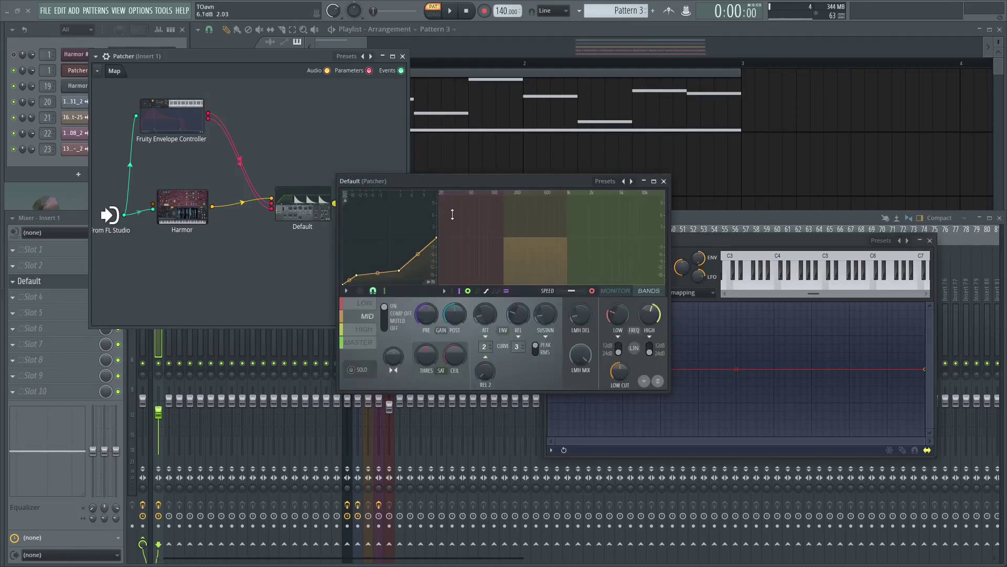
drag(514, 187, 295, 318)
drag(596, 248, 606, 303)
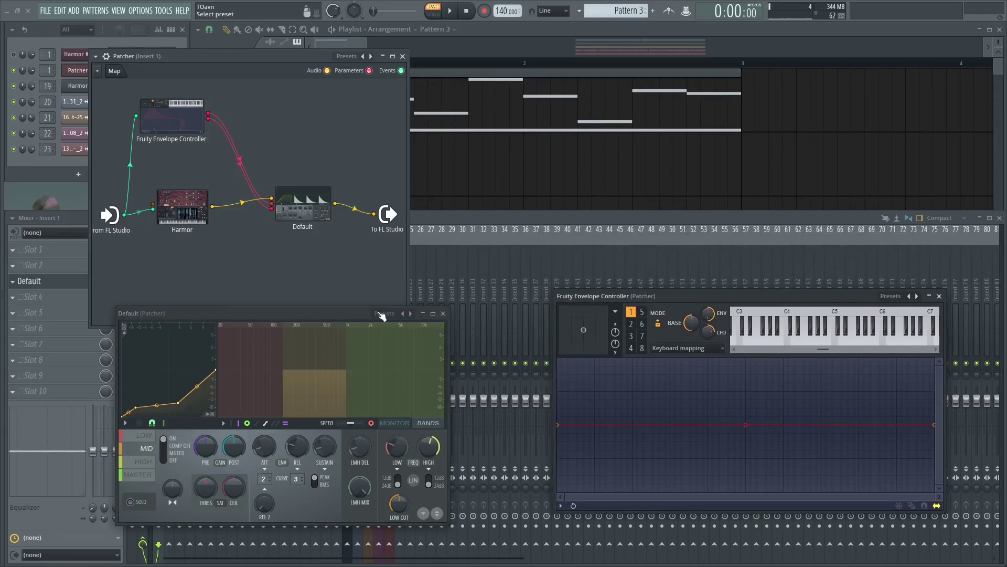
drag(350, 316, 336, 324)
click(430, 320)
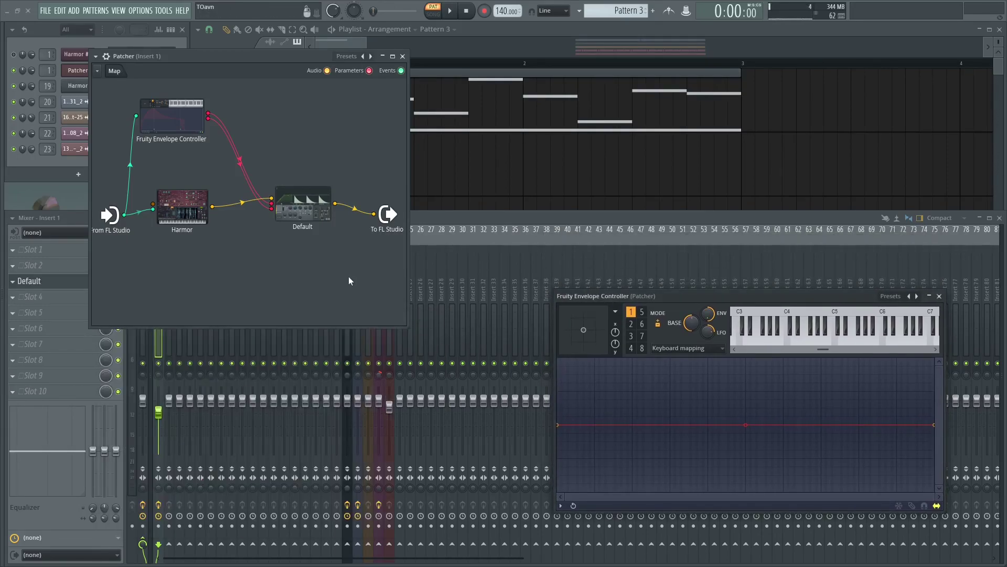
Step: Reopen the Default Maximus and the Fruity Envelope Controller, arranging them side by side below the Patcher and playlist windows
double_click(306, 200)
drag(327, 319, 778, 244)
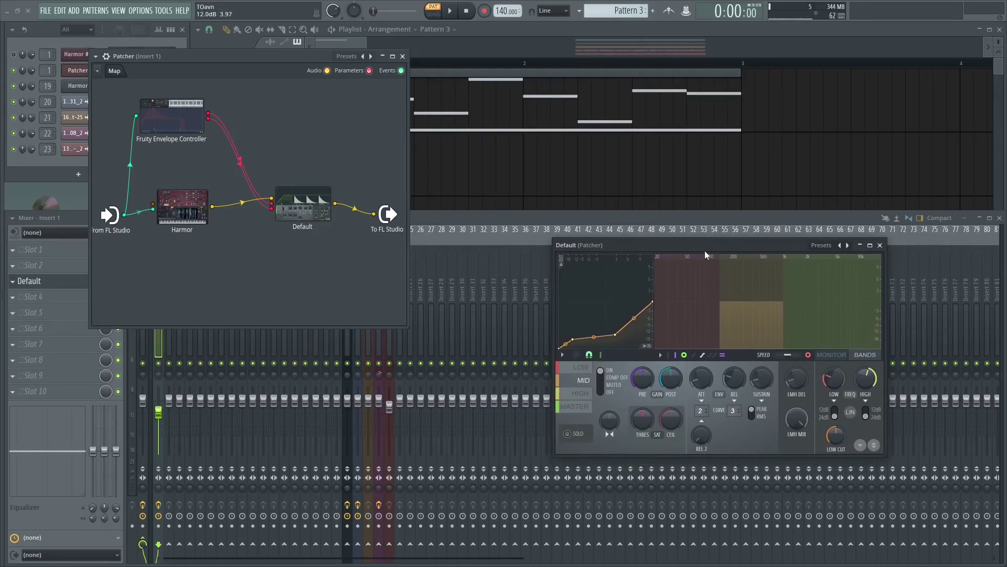
drag(704, 248, 669, 259)
double_click(177, 120)
drag(645, 301, 205, 336)
double_click(311, 211)
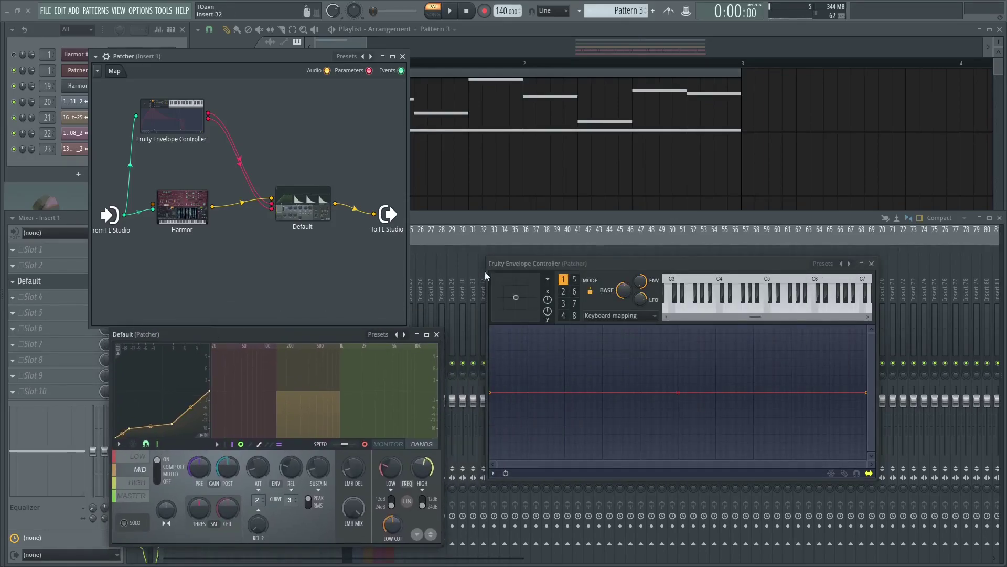
drag(539, 264, 571, 325)
drag(372, 340, 359, 342)
Step: Check the Harmor module's window and play the pattern to examine how the Maximus bands respond
double_click(183, 209)
drag(494, 125, 580, 54)
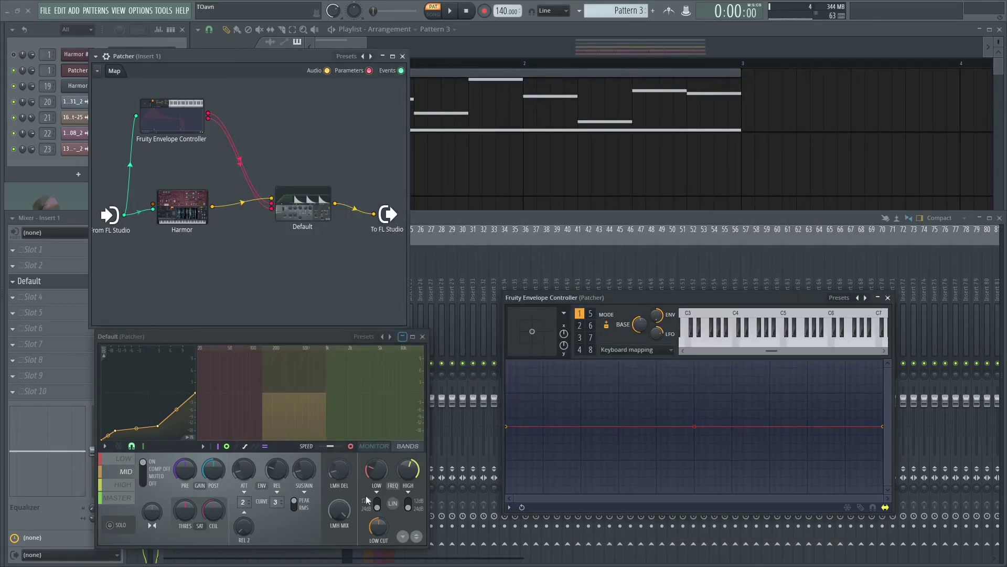
key(space)
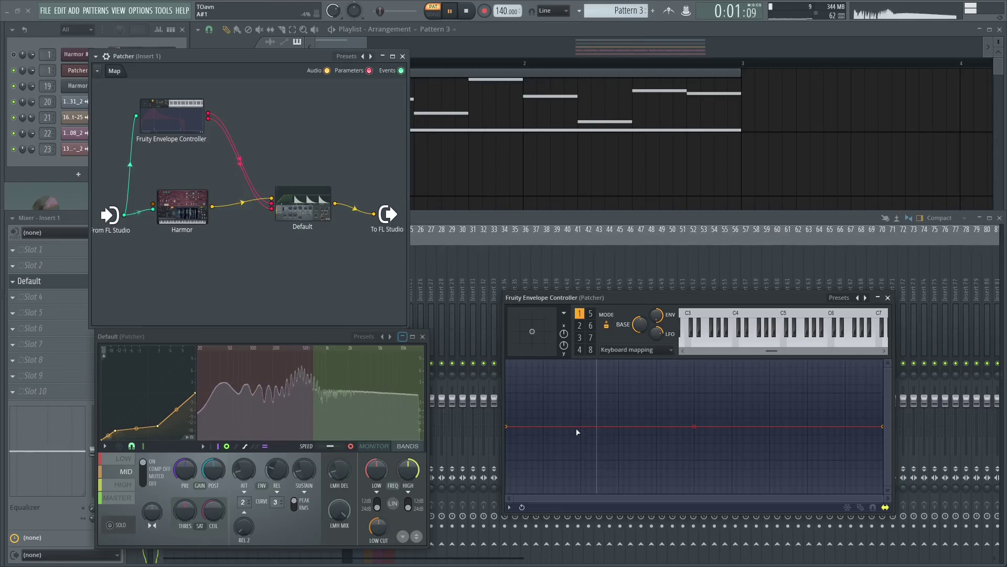
key(space)
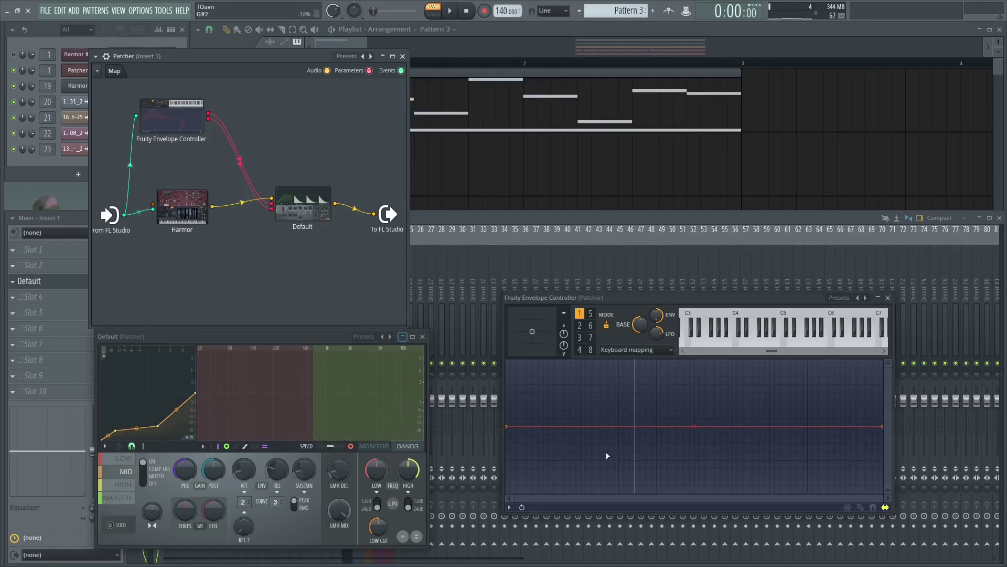
Step: Lower the low-key end of articulator 1's keyboard mapping about three quarters below the centre line and audition the pattern
drag(515, 429, 509, 461)
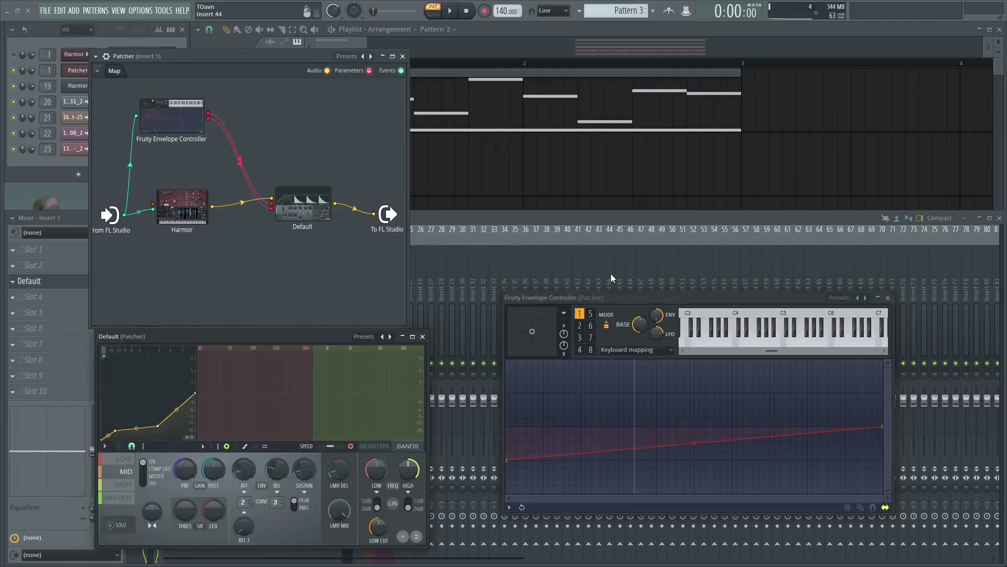
drag(604, 299, 623, 301)
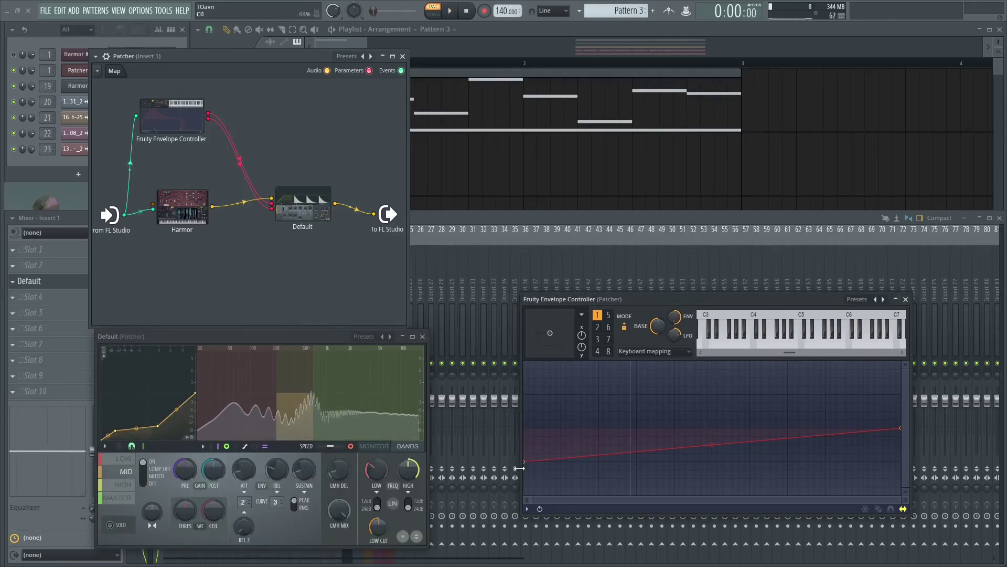
drag(528, 461, 524, 478)
key(space)
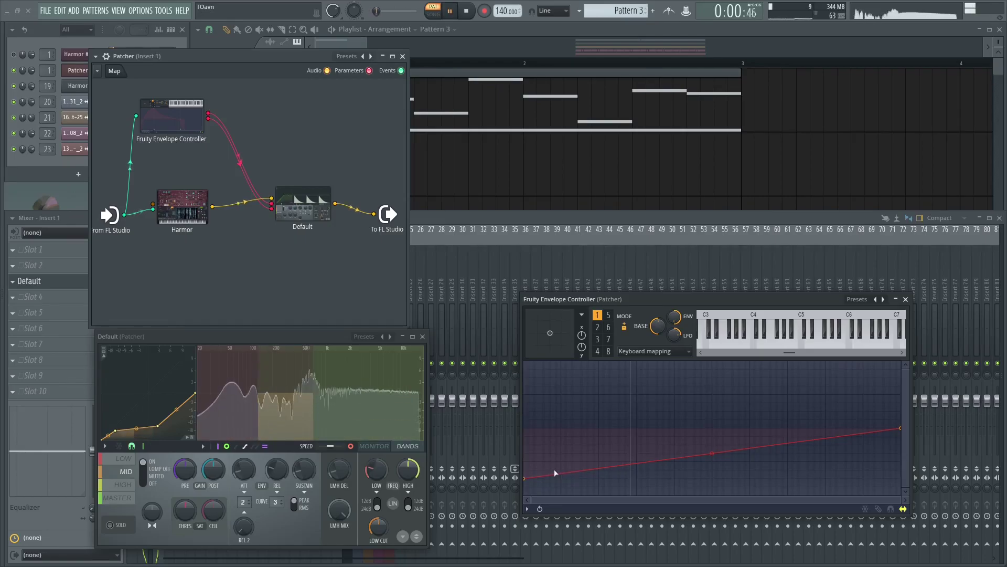
key(space)
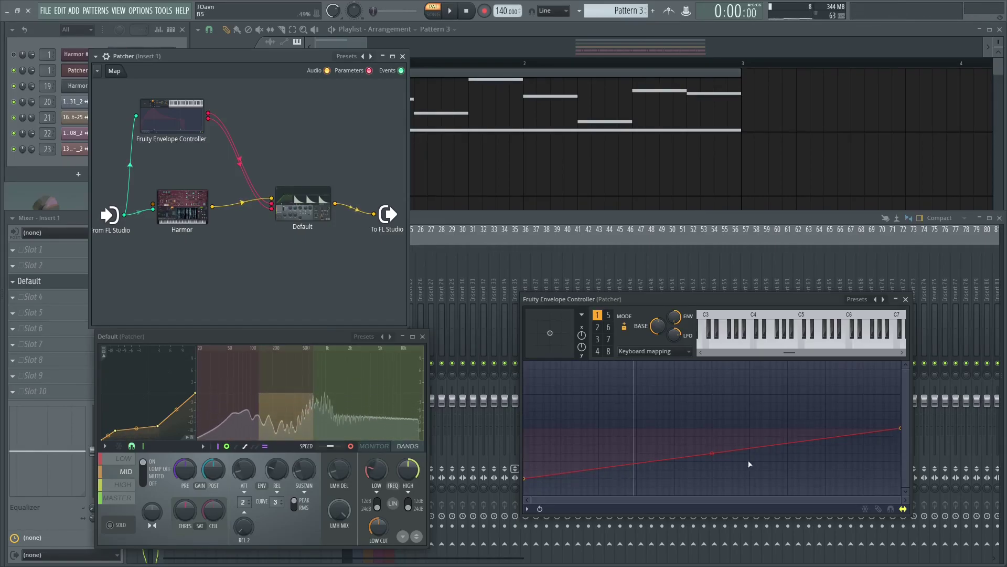
Step: Bend articulator 1's mapping curve slightly upward at its midpoint and audition the pattern
drag(712, 454, 712, 444)
key(space)
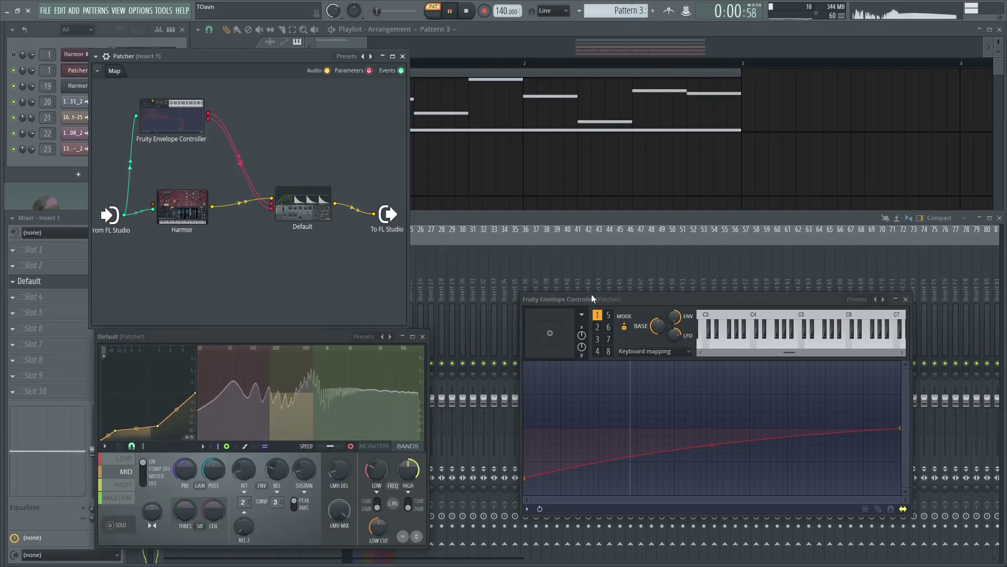
key(space)
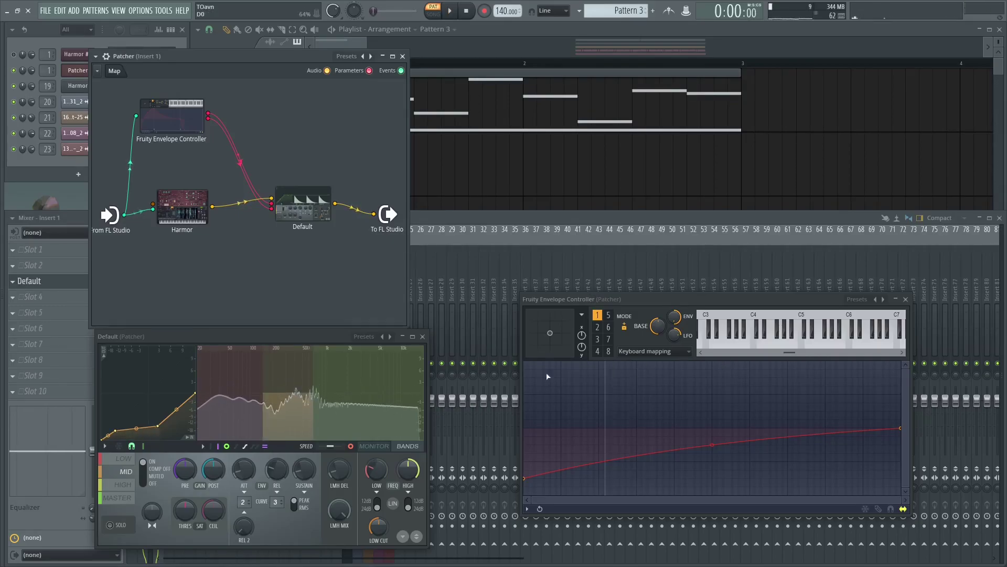
Step: Shape articulator 2's keyboard mapping into an upward-bowed rise by lowering its low-key end and raising its high-key end during playback
click(597, 326)
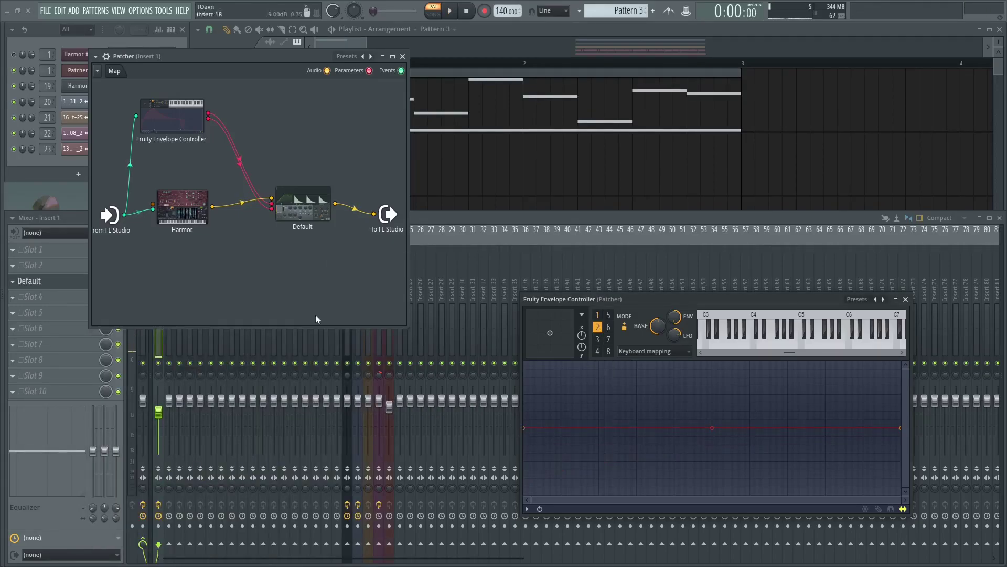
drag(527, 428, 525, 452)
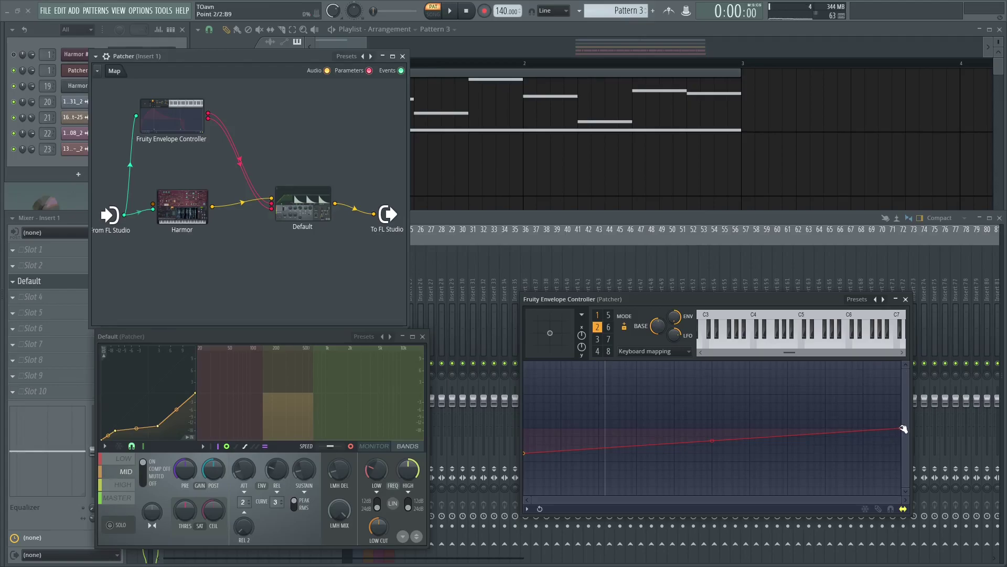
drag(903, 429, 900, 394)
key(space)
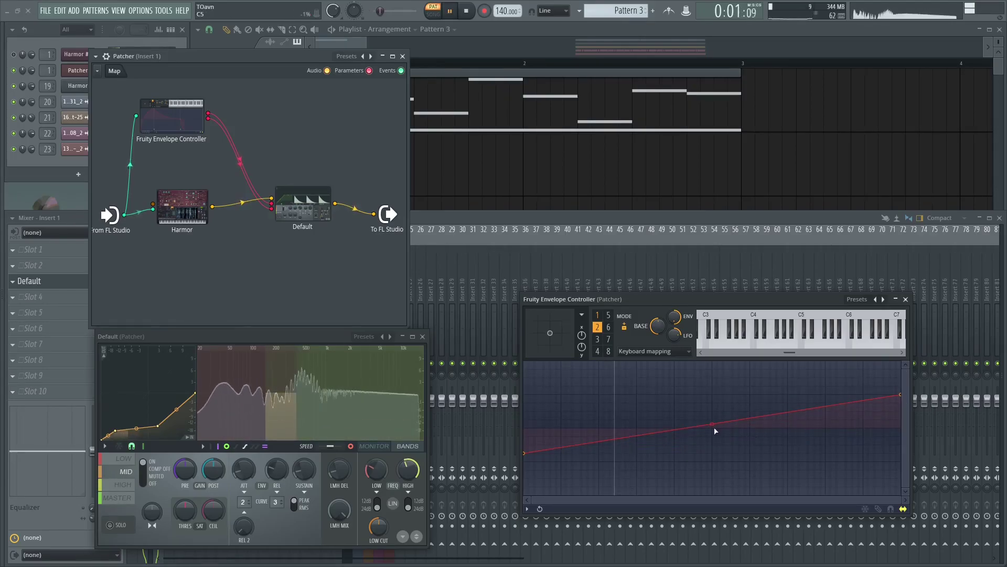
drag(715, 429, 710, 404)
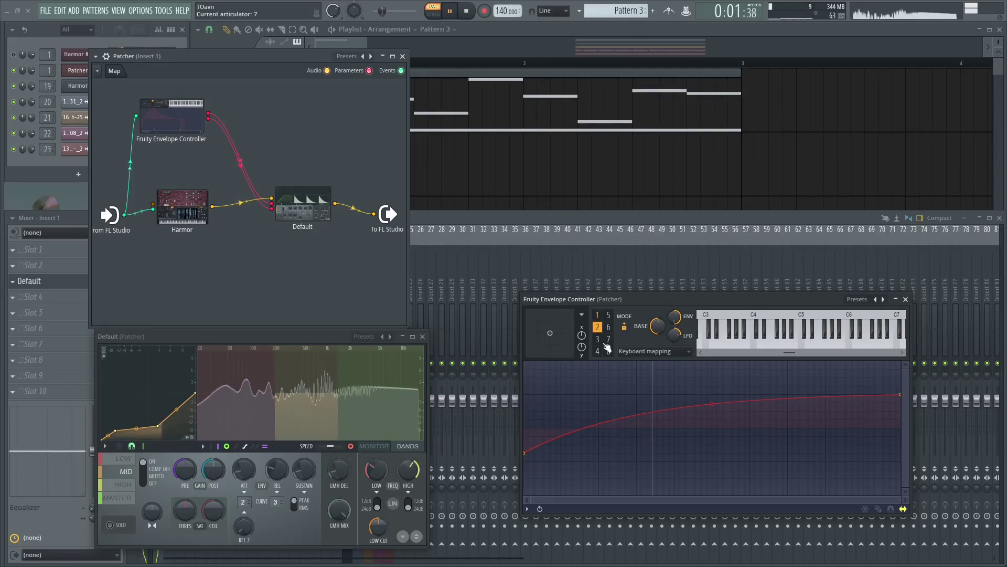
Step: Reshape articulator 1's keyboard mapping by raising both ends and bending its midpoint slightly downward
click(597, 316)
drag(900, 428, 900, 412)
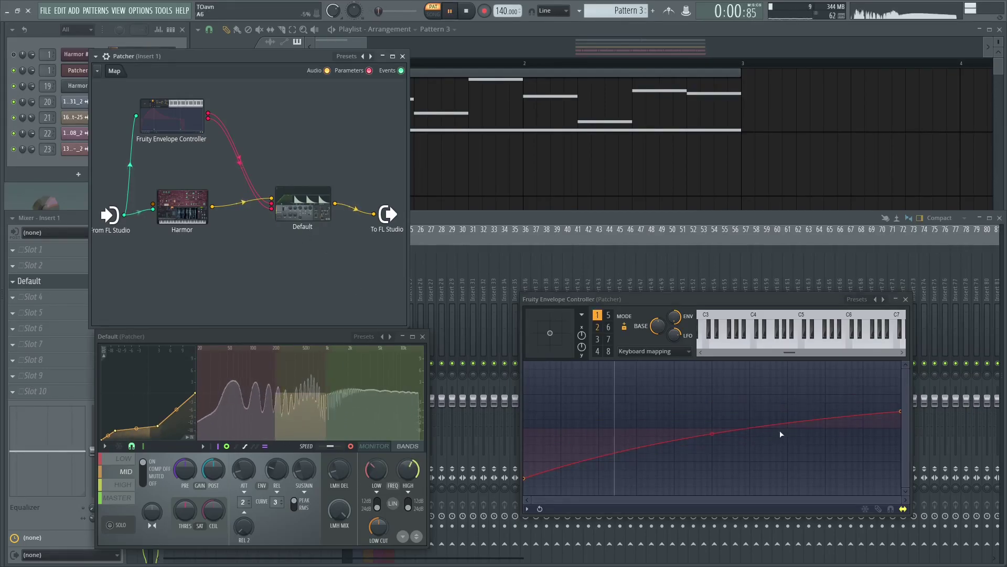
click(304, 214)
click(304, 213)
key(space)
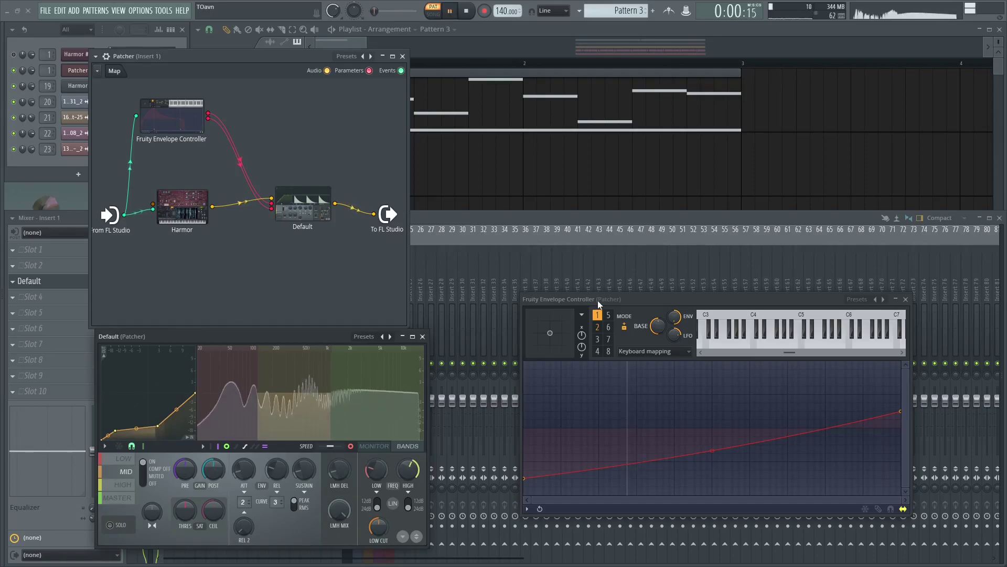
drag(656, 299, 661, 315)
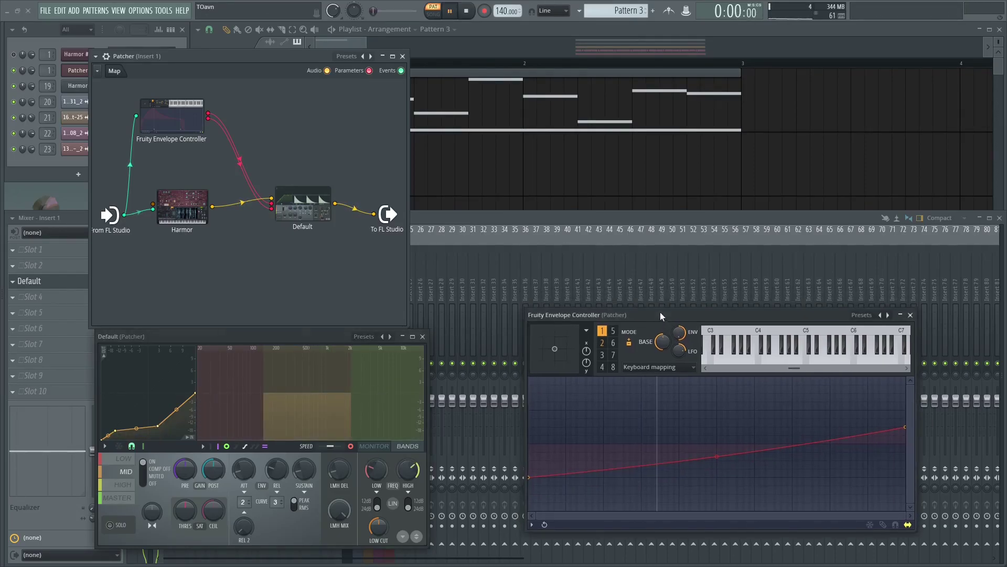
Step: Play and stop the pattern repeatedly to check how the Maximus mid band follows the notes
key(space)
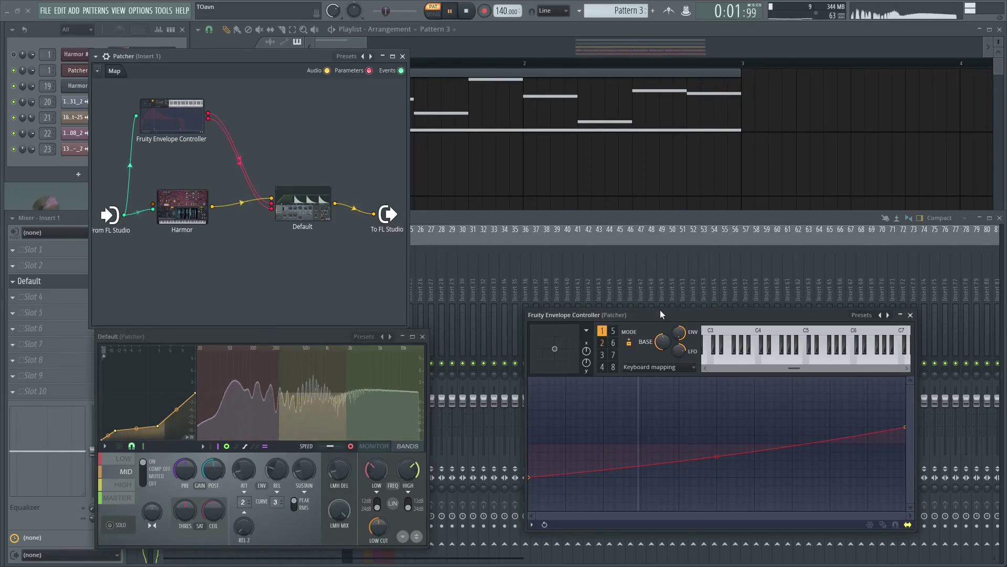
key(space)
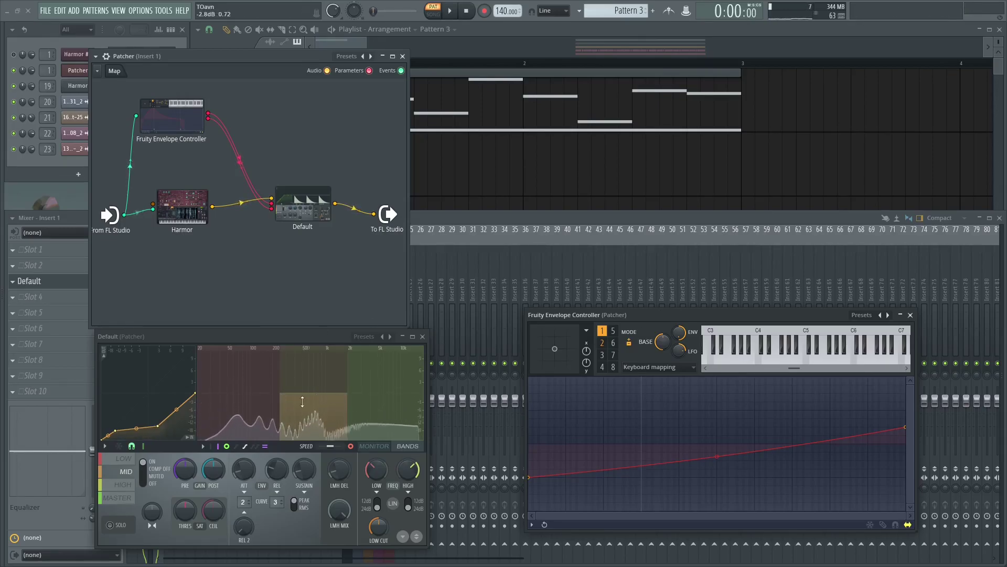
key(space)
Step: Enable linear phase filtering in the Default Maximus, choose a linear phase mod speed, and audition the pattern
key(space)
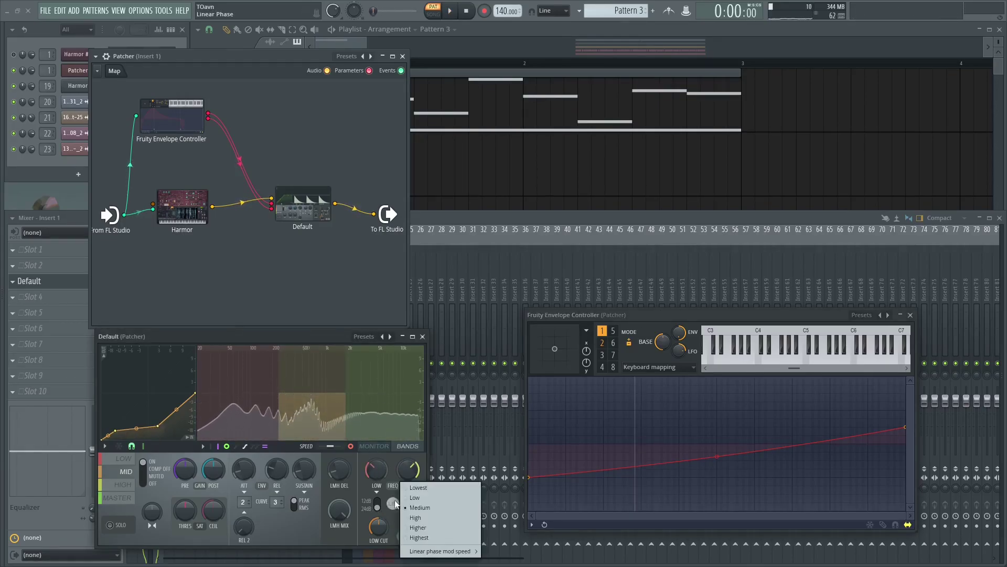
right_click(393, 503)
mouse_move(441, 551)
click(505, 552)
key(space)
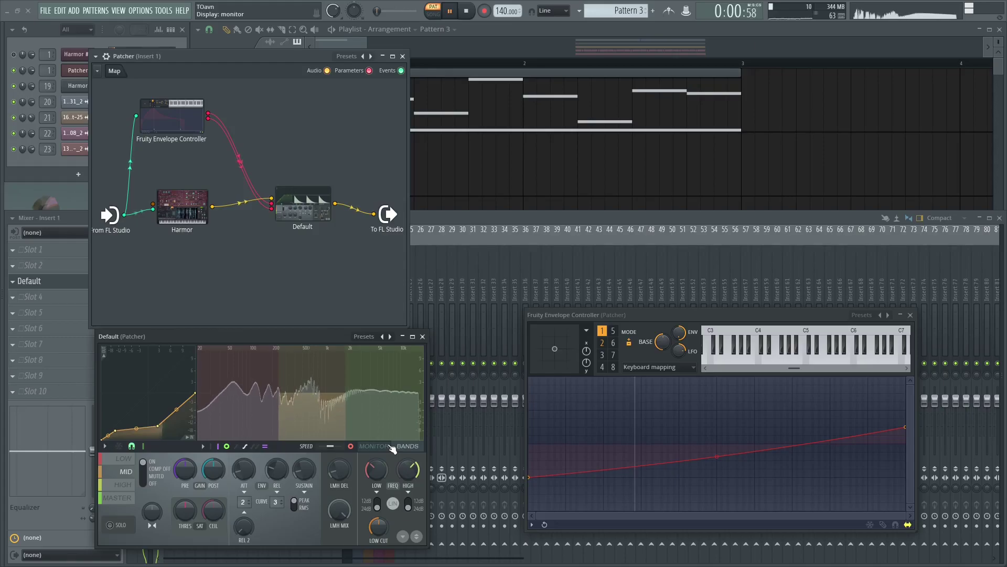
key(space)
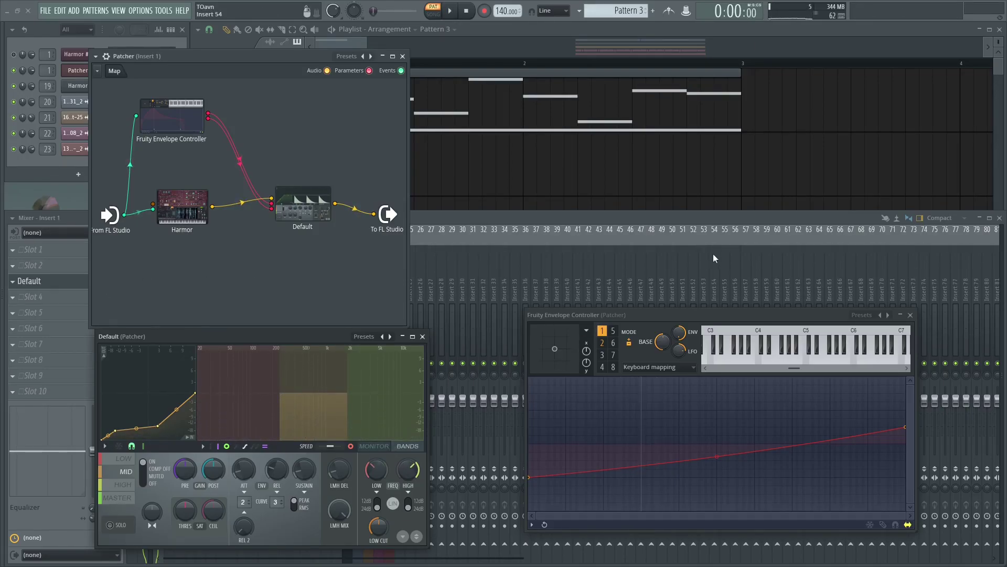
drag(268, 340, 310, 342)
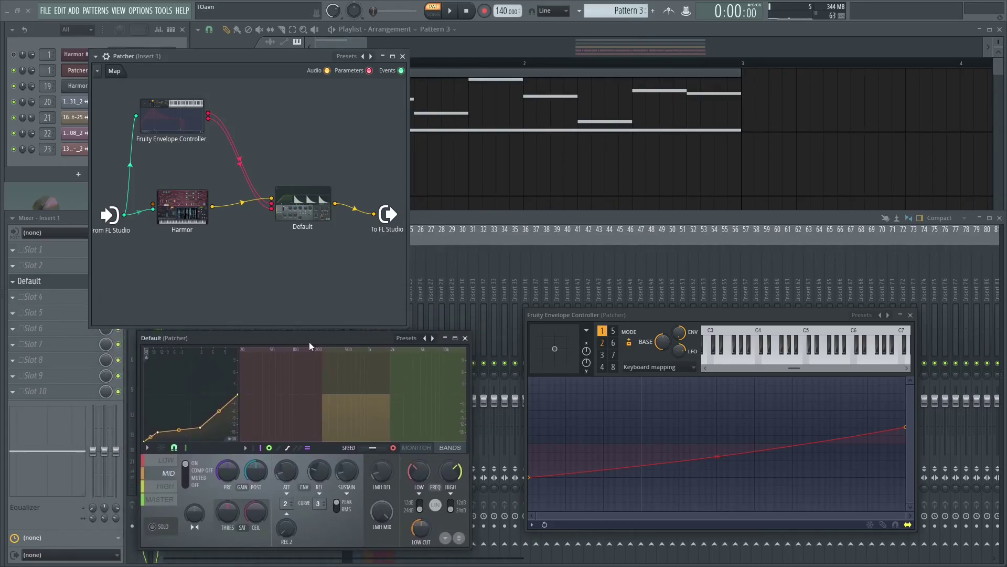
drag(616, 315, 594, 320)
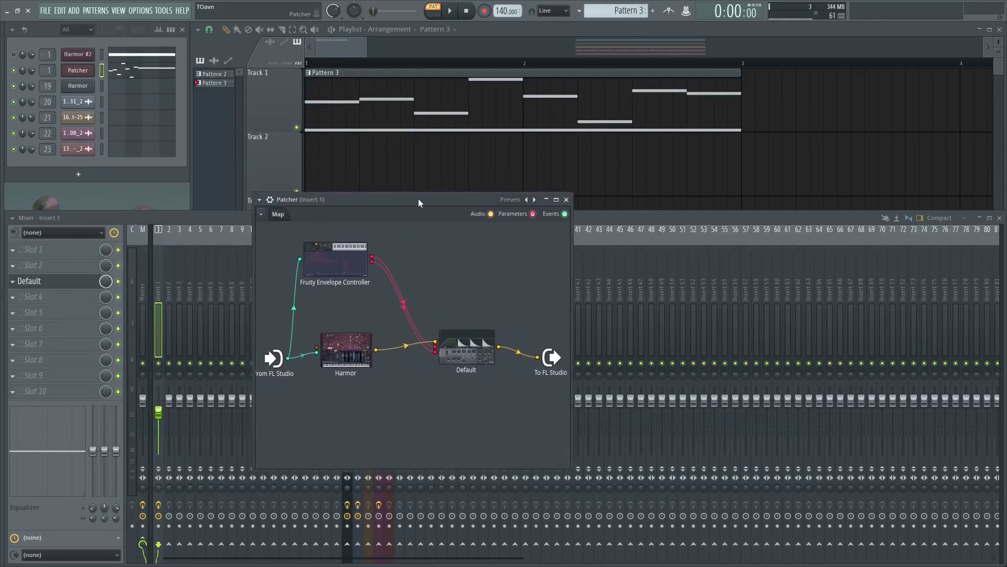
Step: Delete the Harmor generator from the Patcher map, leaving the envelope controller and the Default Maximus
drag(417, 199, 428, 224)
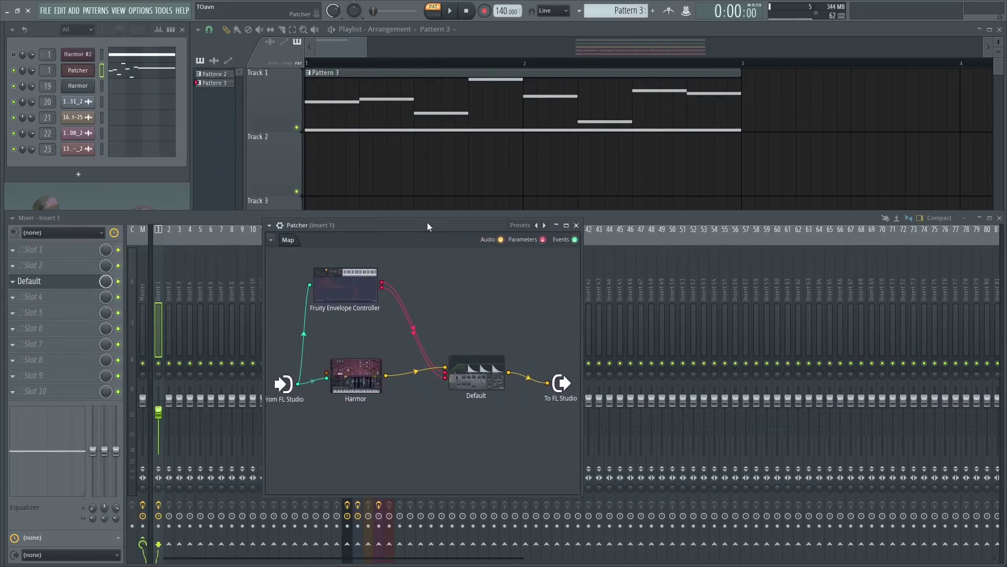
drag(356, 370, 357, 402)
right_click(355, 412)
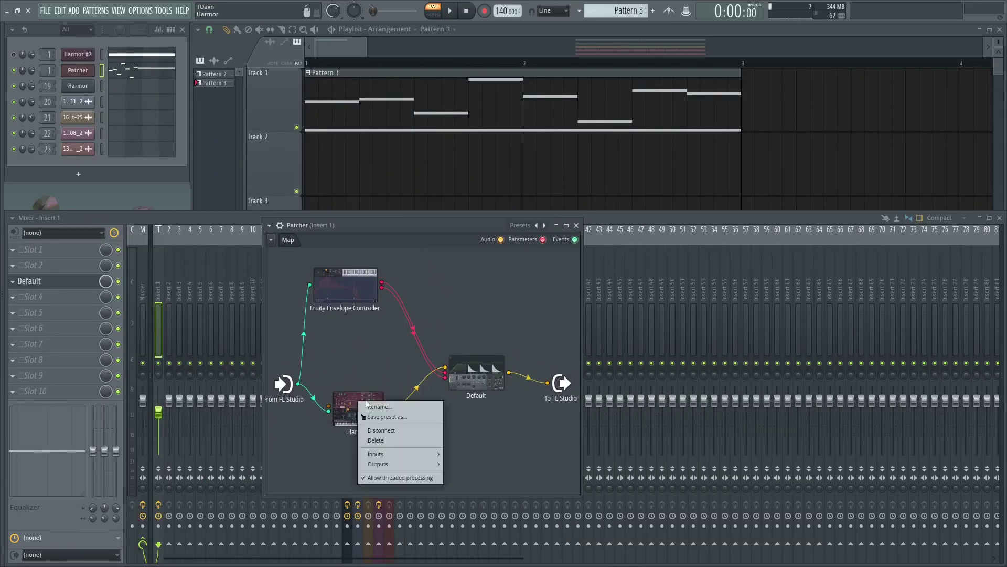
click(389, 439)
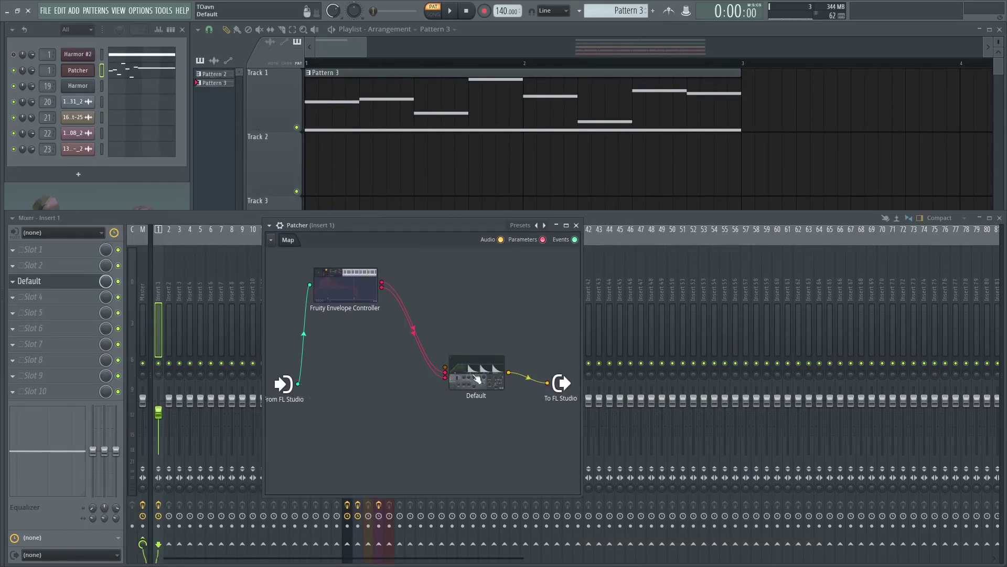
Step: Open the Default Maximus from the Patcher map and place its window beside the map
click(269, 225)
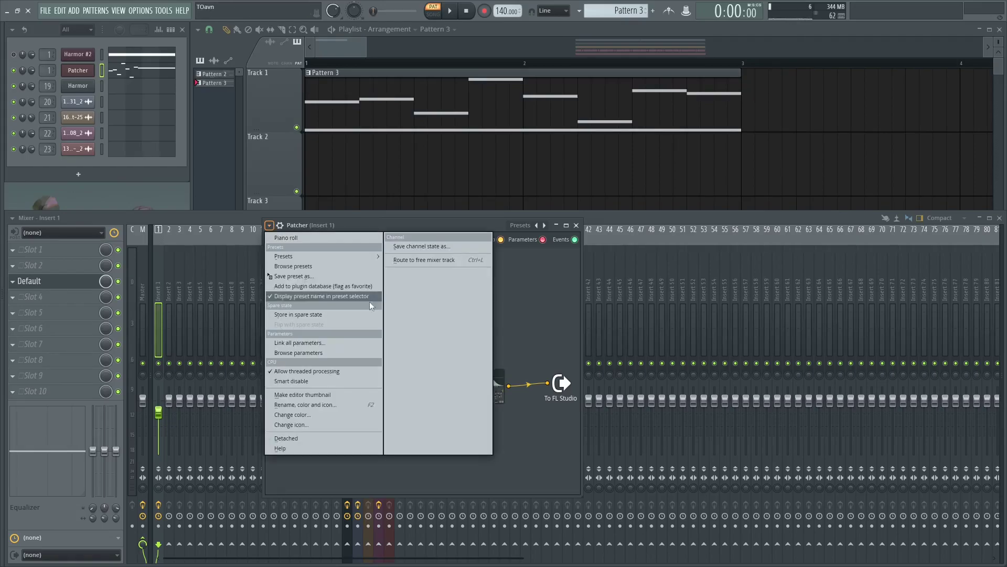
click(553, 312)
double_click(491, 388)
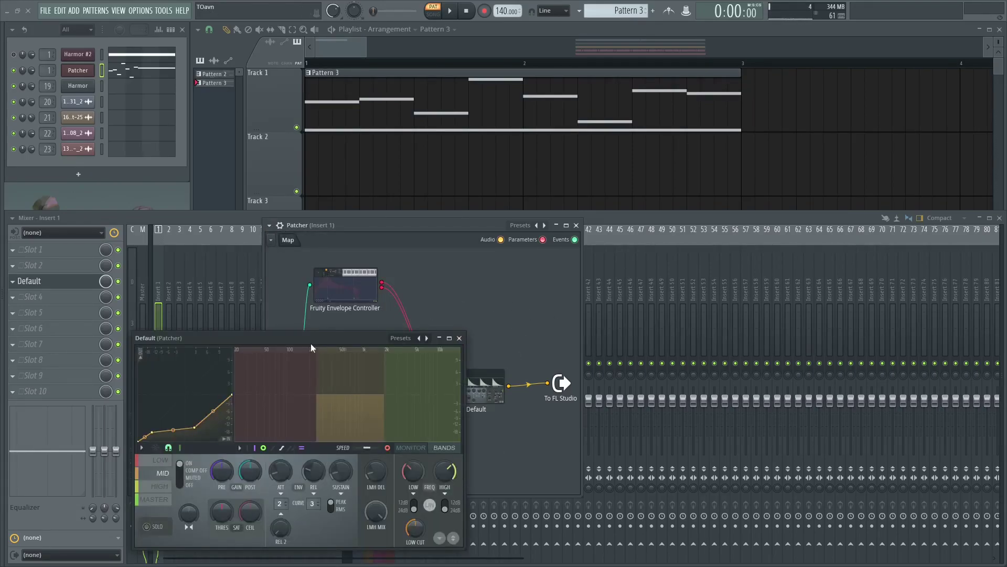
drag(161, 338, 543, 261)
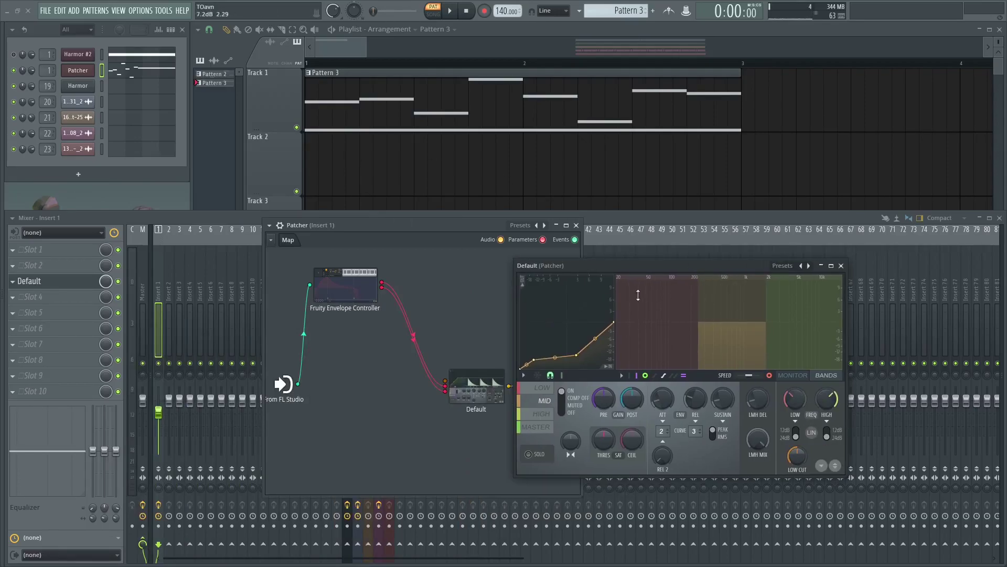
click(798, 266)
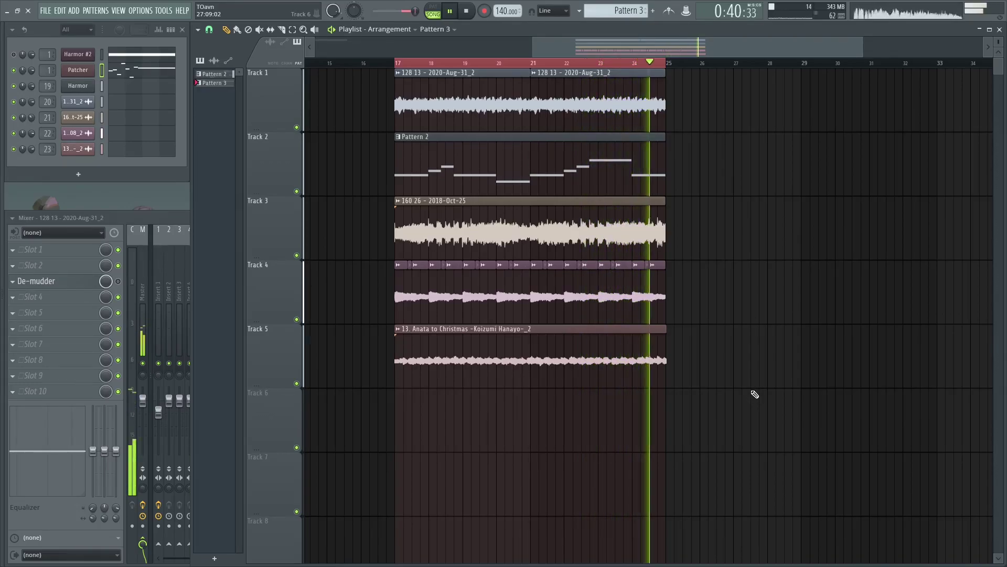
double_click(159, 216)
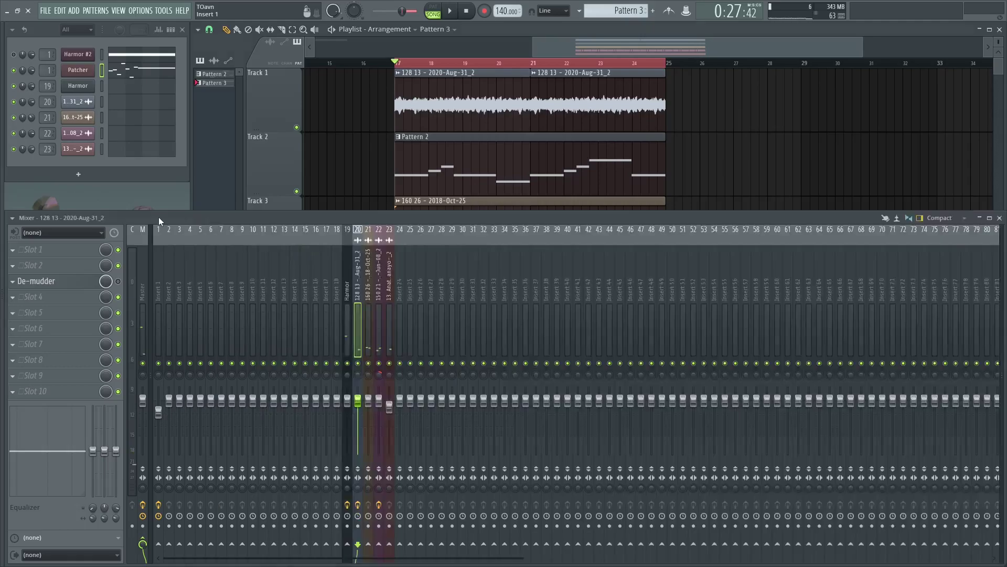
click(339, 312)
click(349, 314)
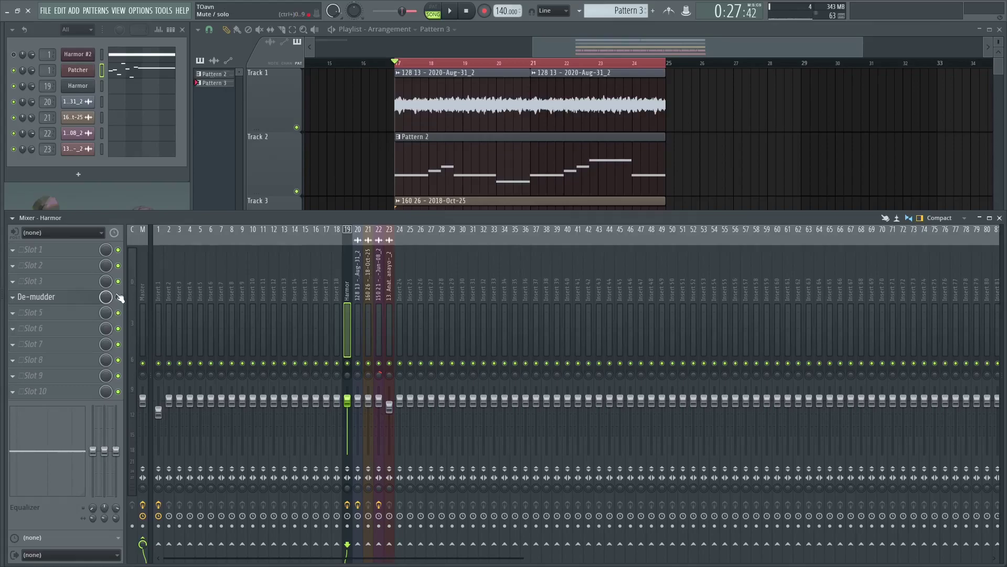
click(1000, 218)
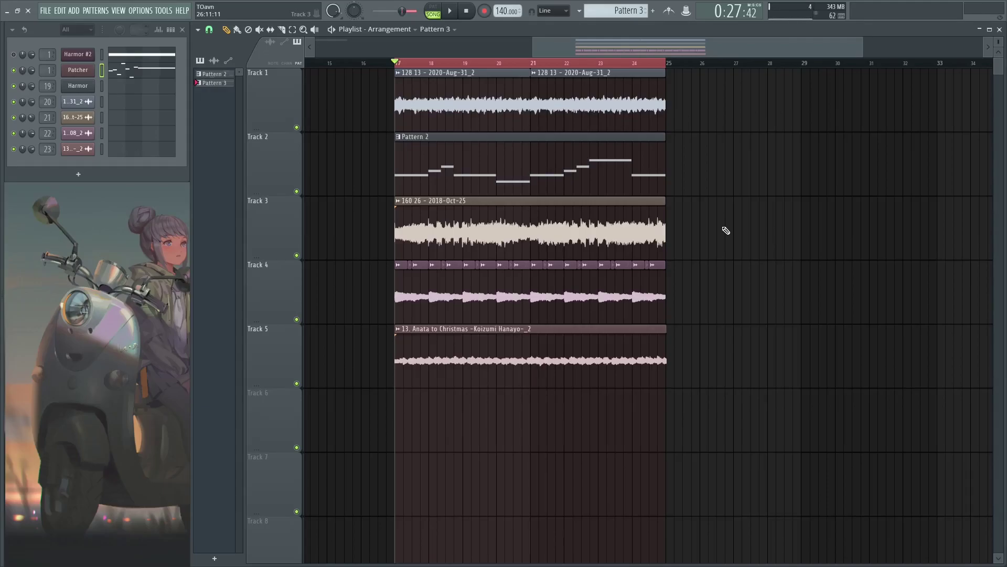
key(F9)
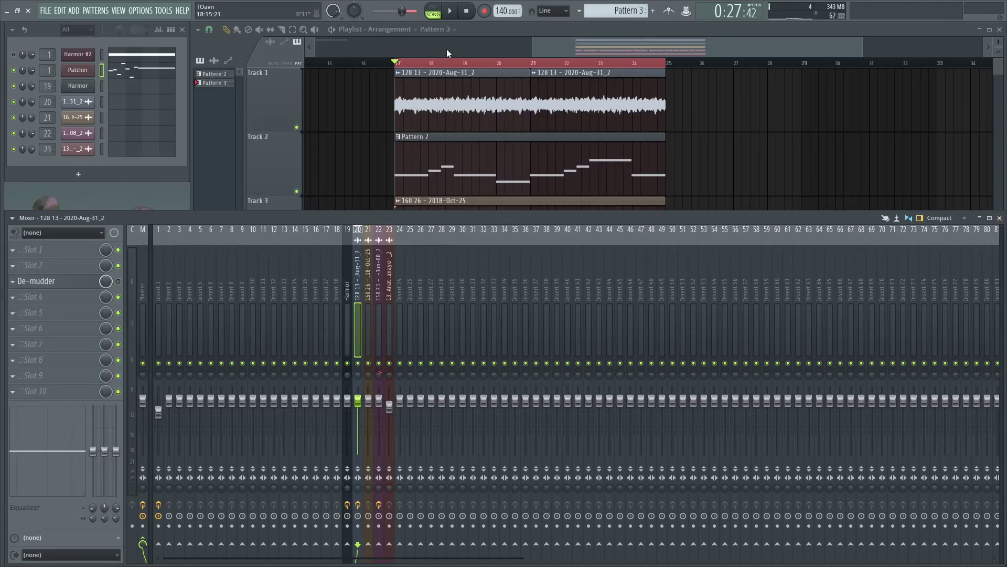
key(F9)
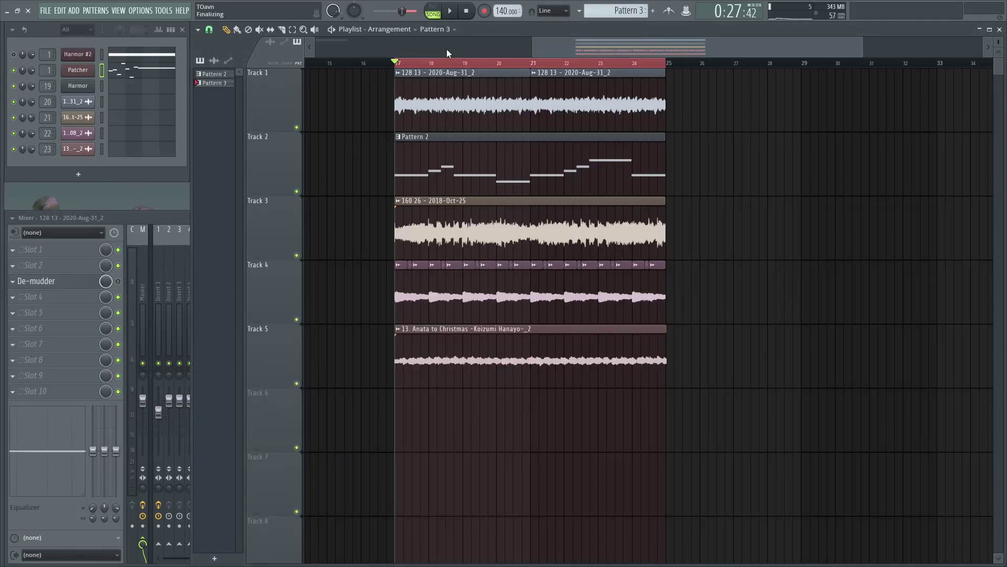
Step: Show the mixer and audition the arrangement loop with the De-mudder bypassed
key(F9)
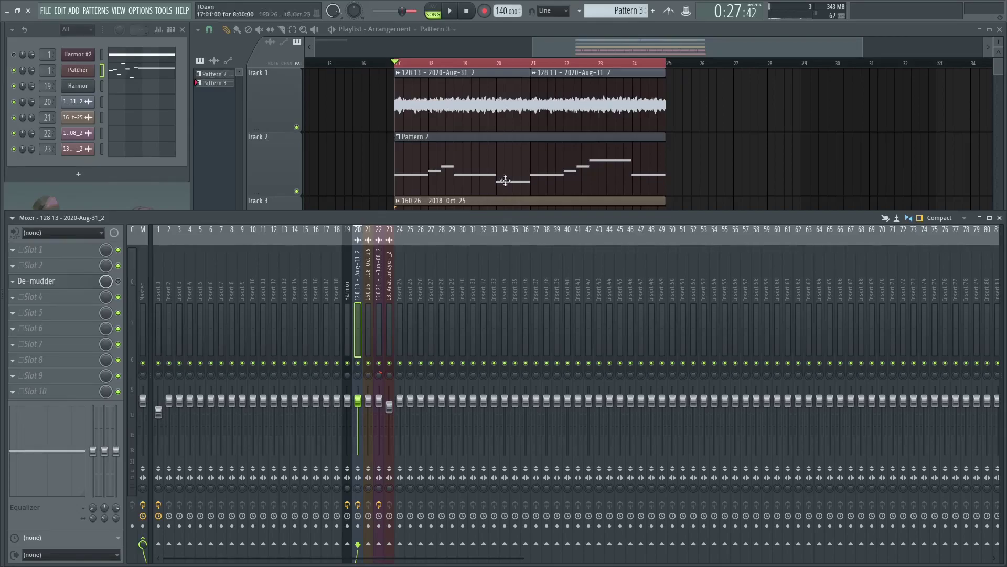
key(space)
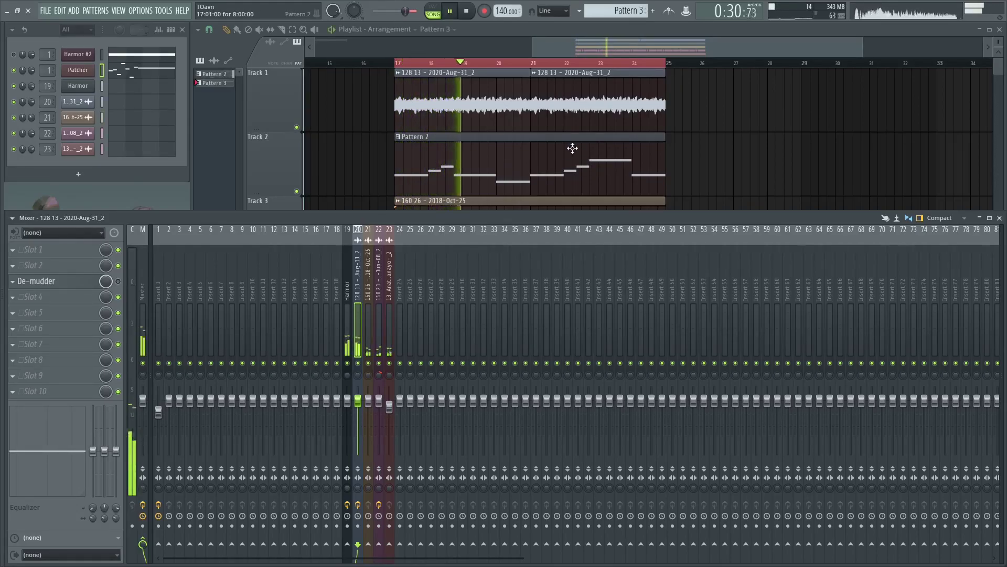
key(space)
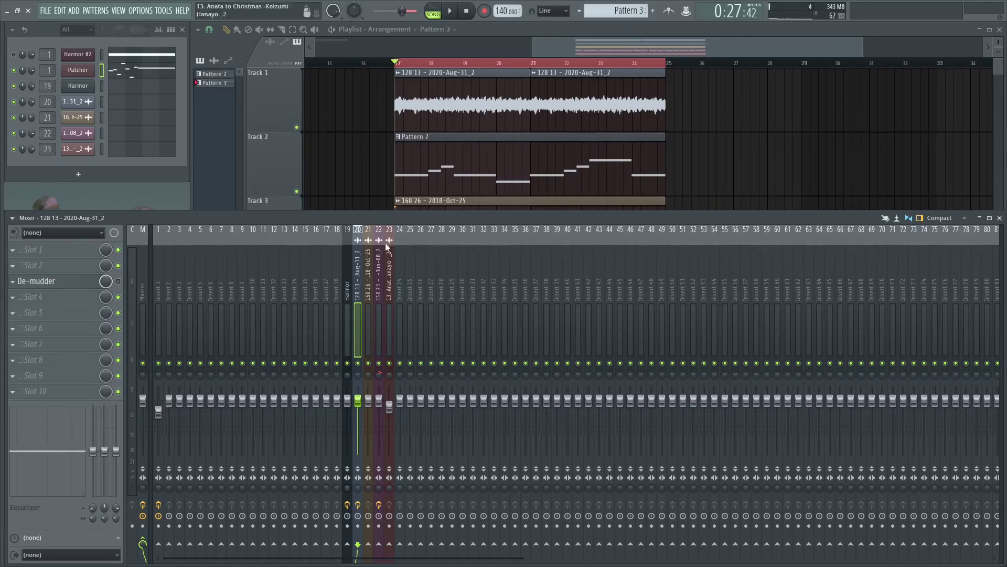
key(space)
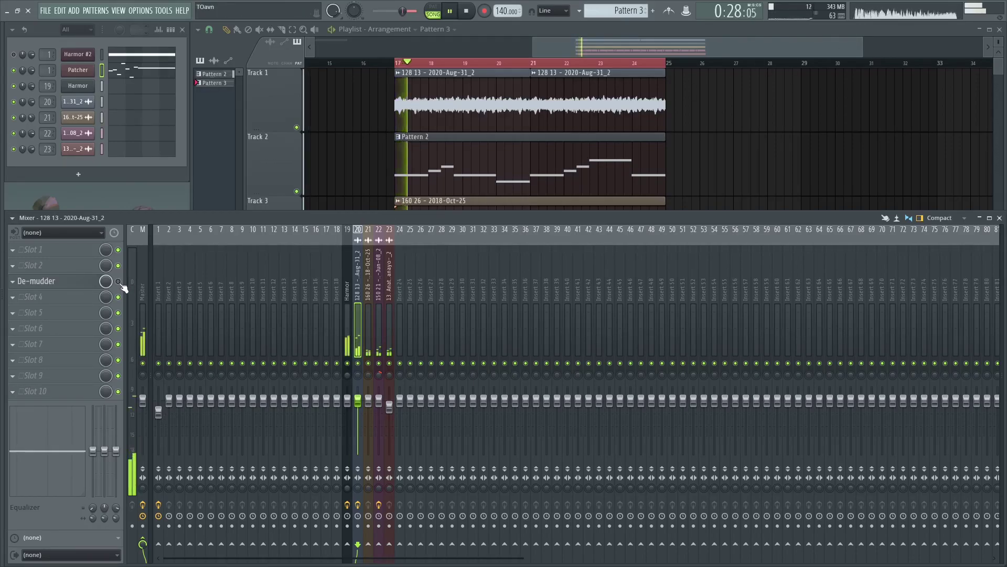
key(space)
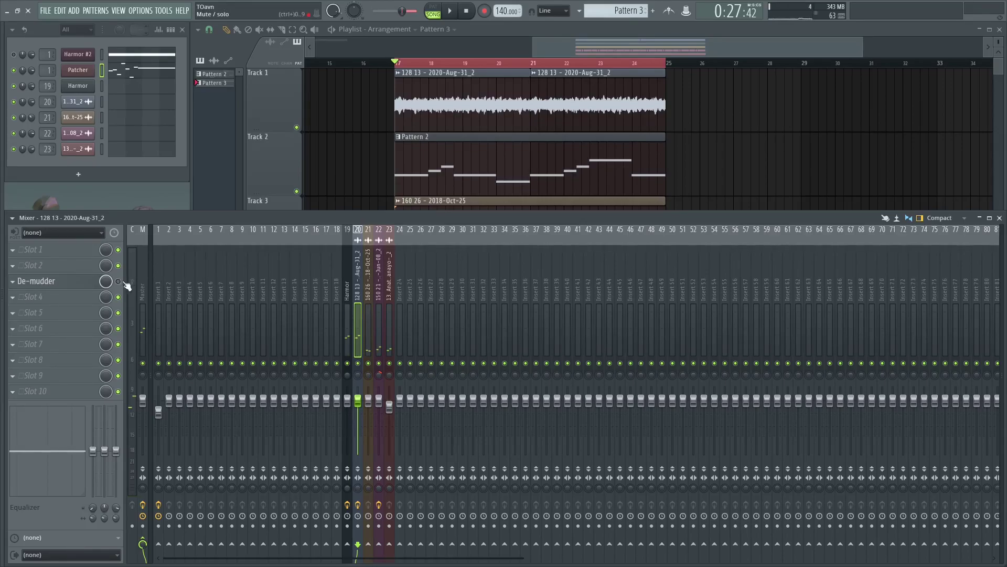
Step: Enable the De-mudder on the Harmor and 128 13 - 2020-Aug-31_2 mixer tracks and audition the arrangement loop
click(348, 308)
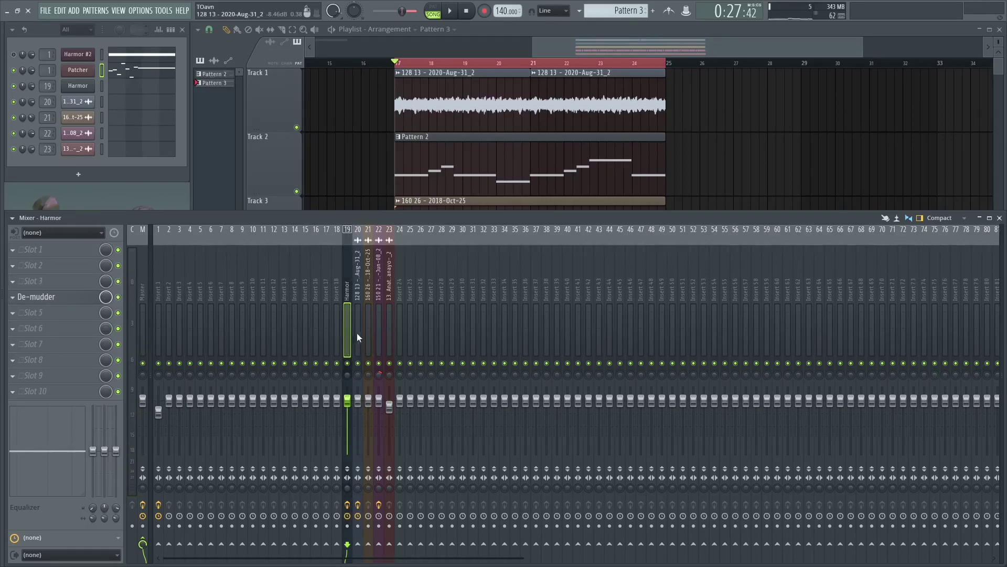
click(356, 316)
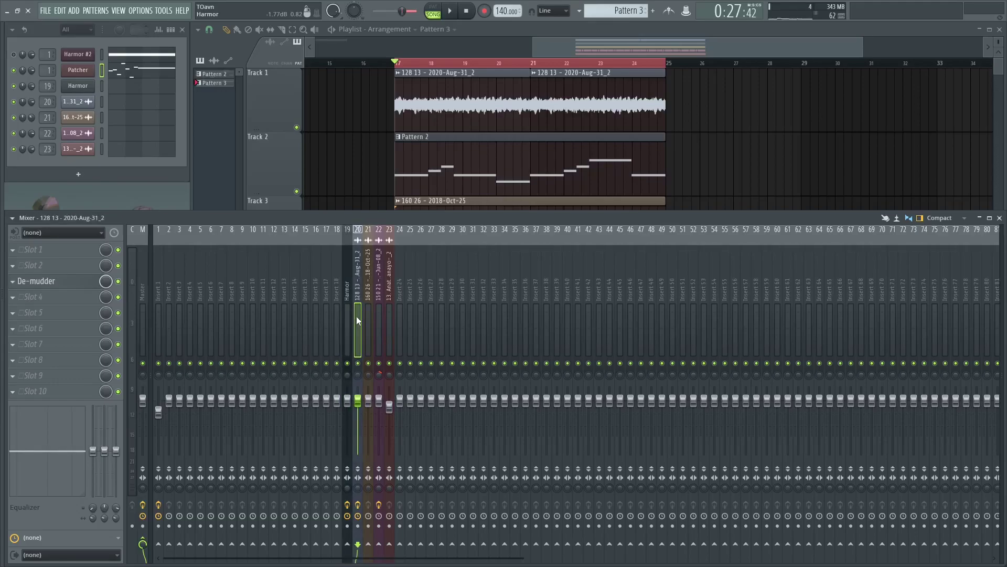
key(space)
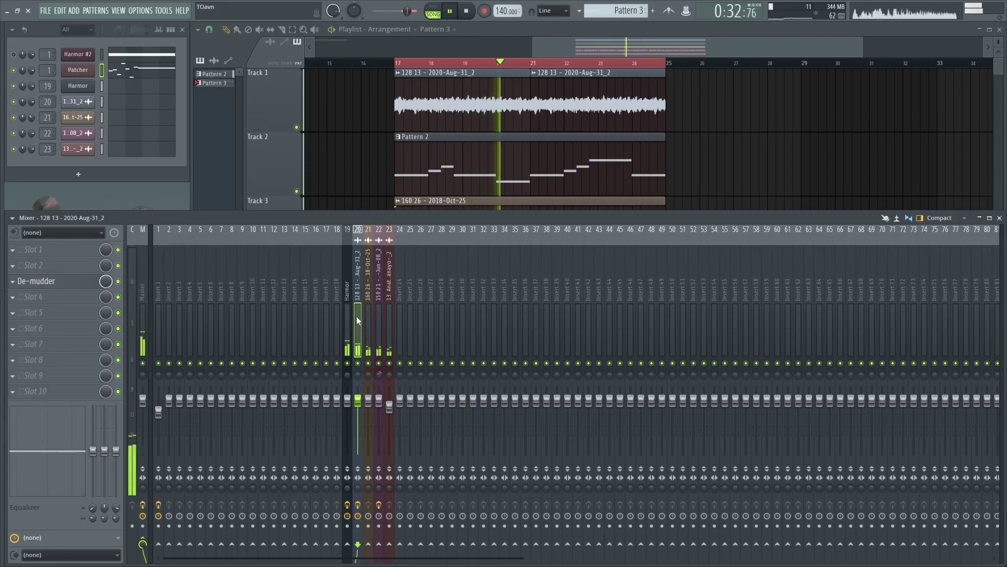
key(space)
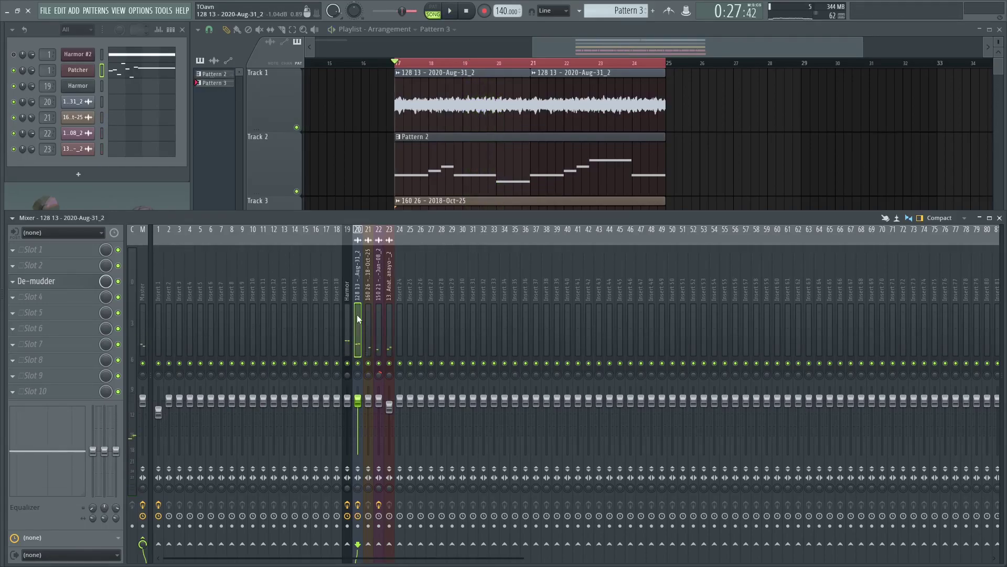
Step: Solo the 128 13 - 2020-Aug-31_2 mixer track and compare its playback with the De-mudder bypassed and enabled
right_click(359, 363)
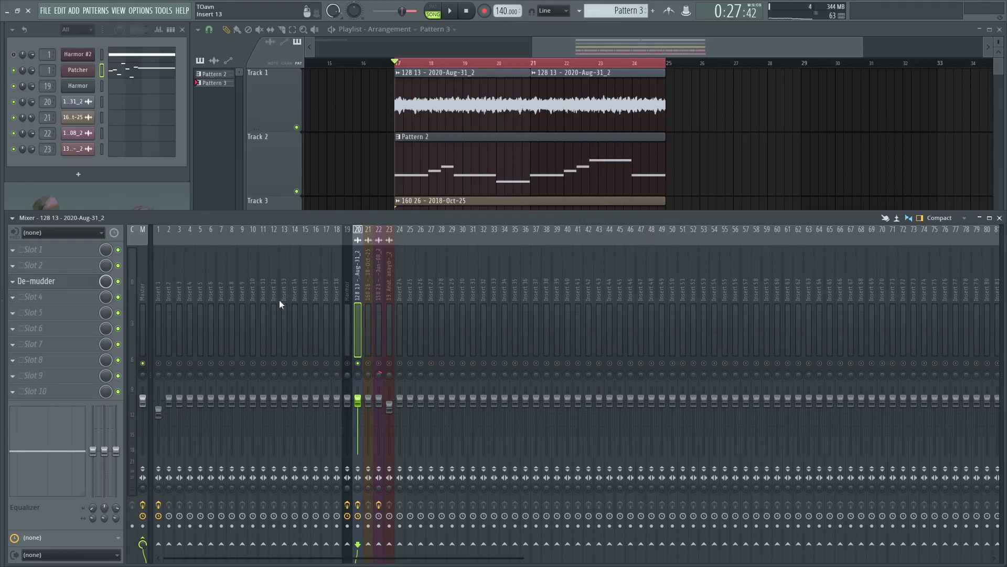
click(118, 281)
key(space)
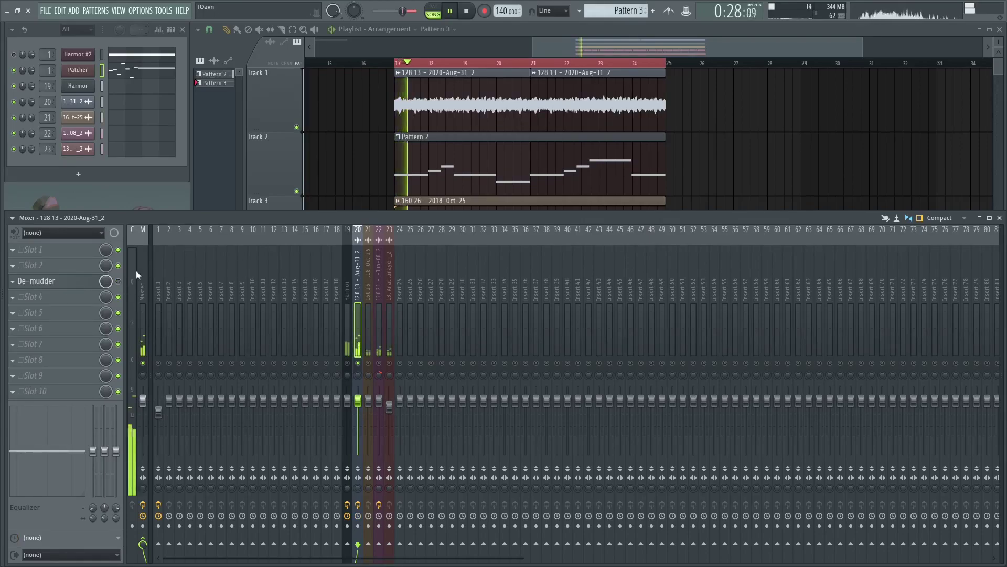
key(space)
Step: Open the De-mudder on the soloed track and compare LMH mix at 0% and 100% during playback
key(space)
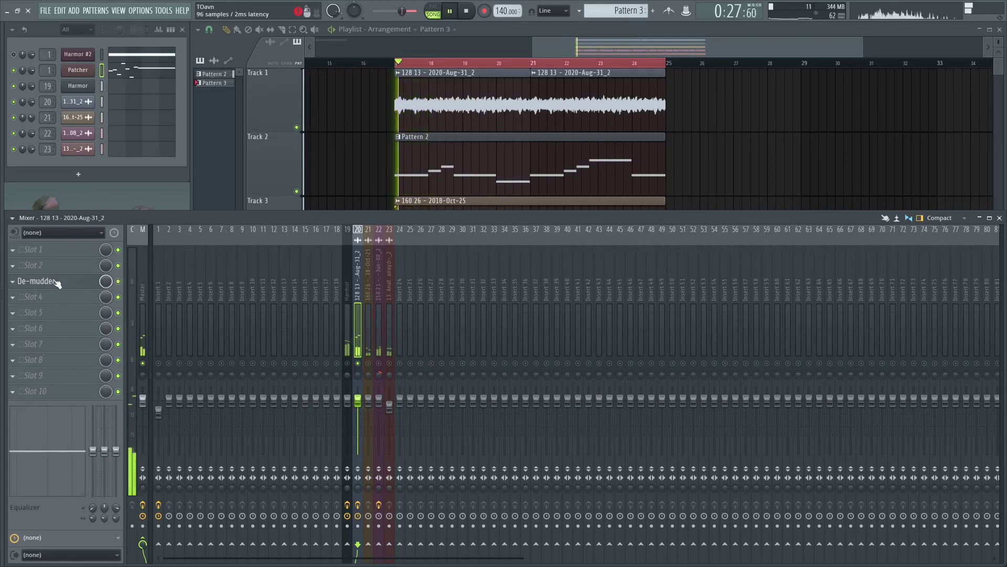
click(97, 282)
key(space)
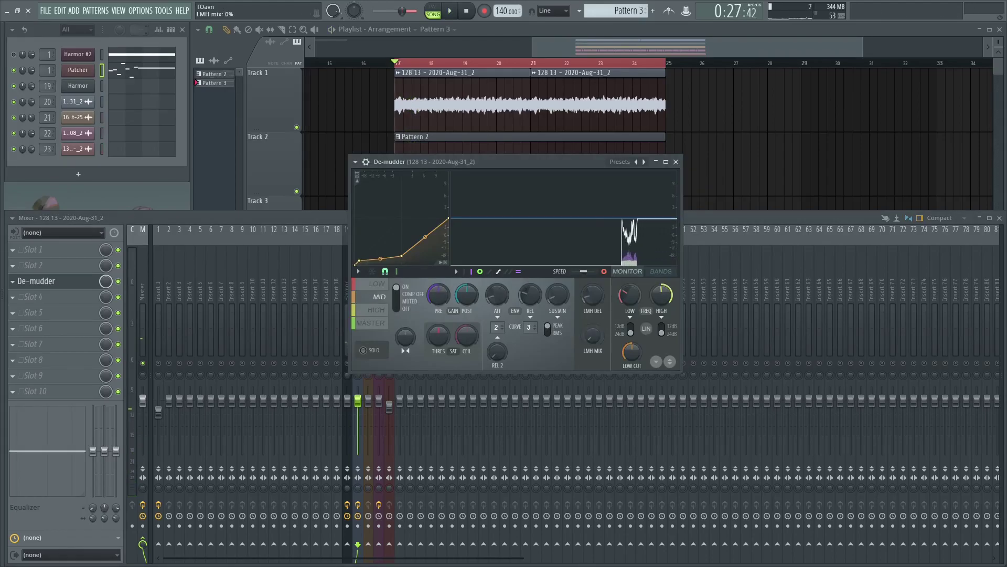
key(space)
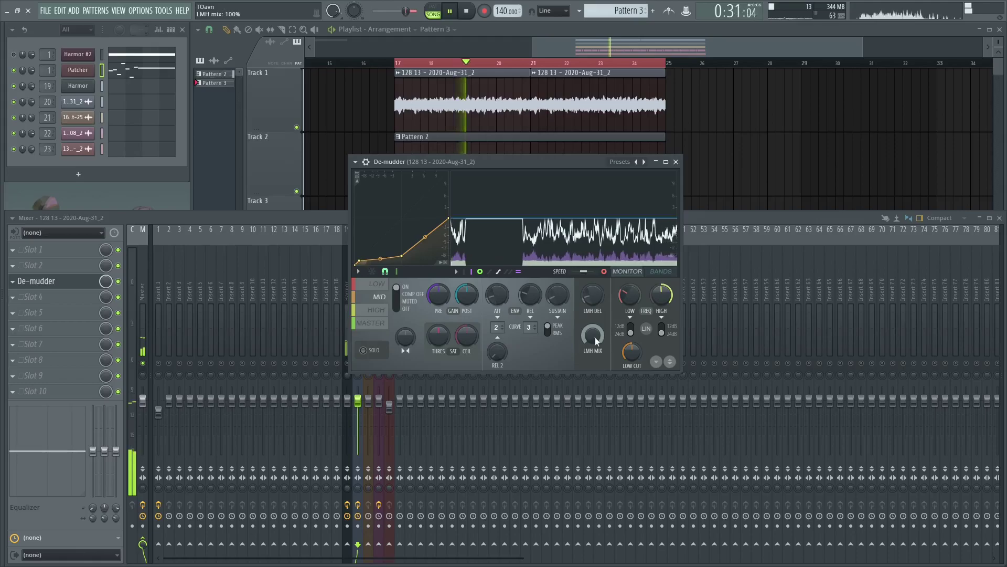
key(space)
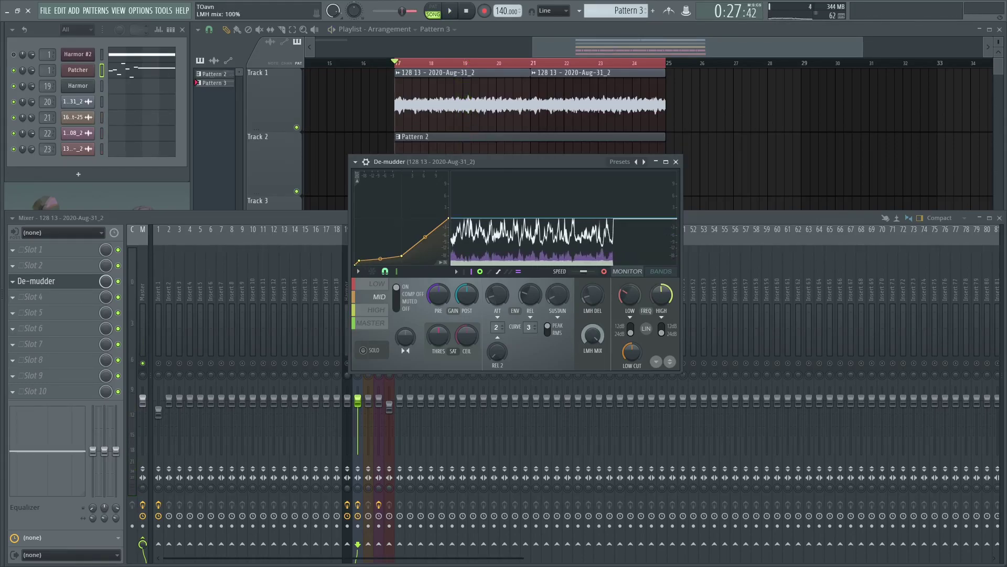
key(space)
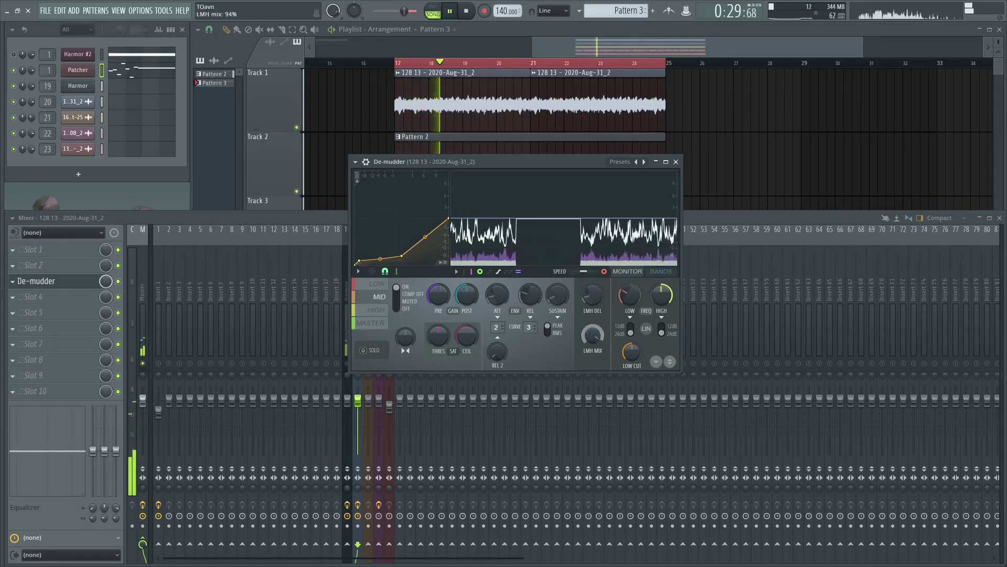
key(space)
Step: Display the De-mudder's bands, solo the mid band, and play the track to hear only that frequency range
click(661, 271)
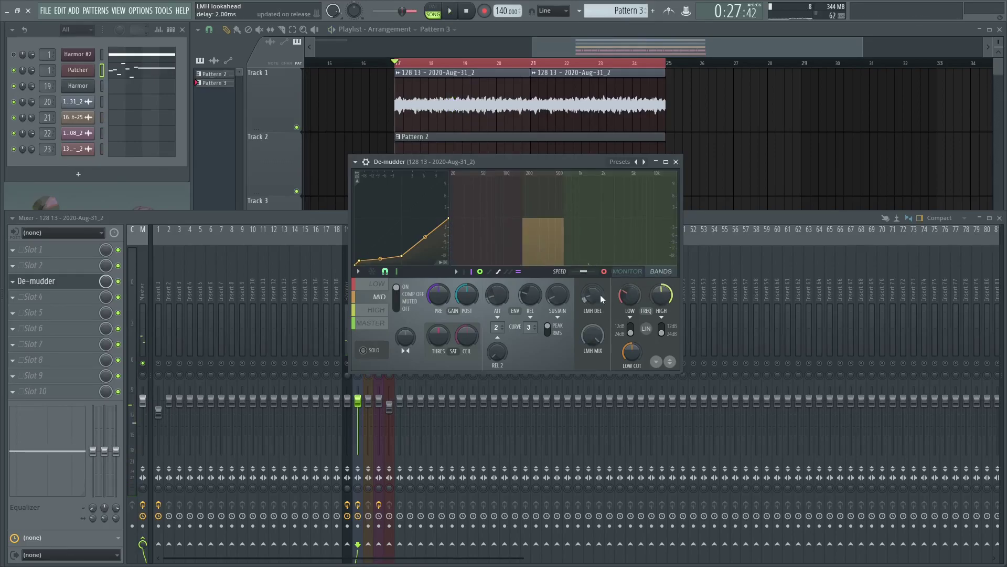
click(373, 350)
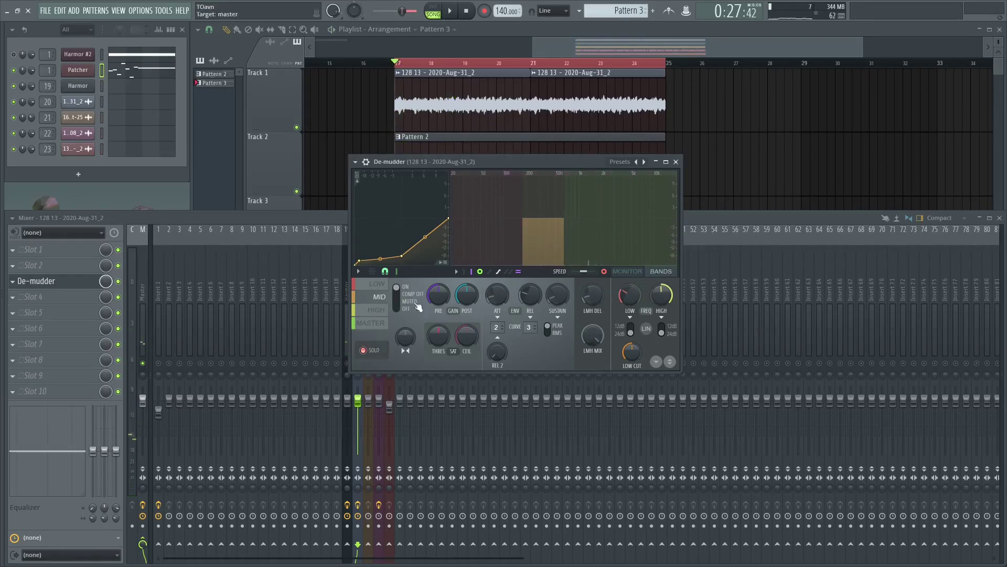
key(space)
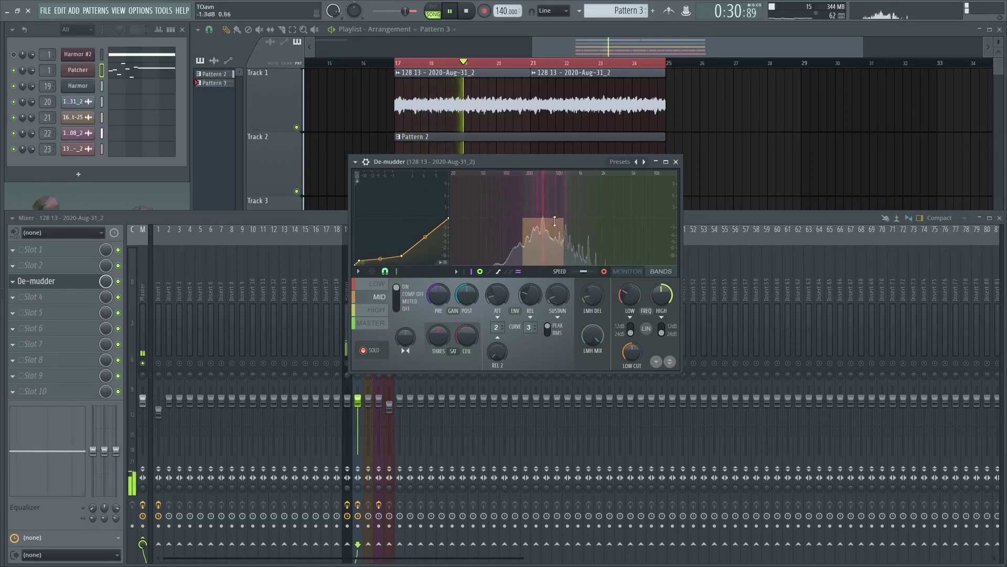
Step: Switch the De-mudder to its monitor display, turn off the mid band's solo, and raise the LMH mix during playback
click(628, 271)
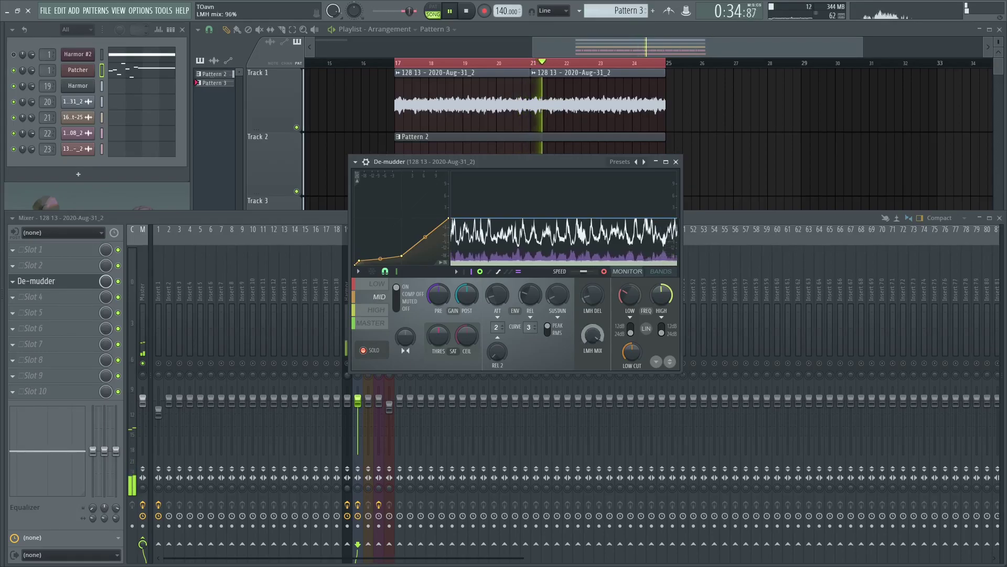
key(space)
click(375, 354)
key(space)
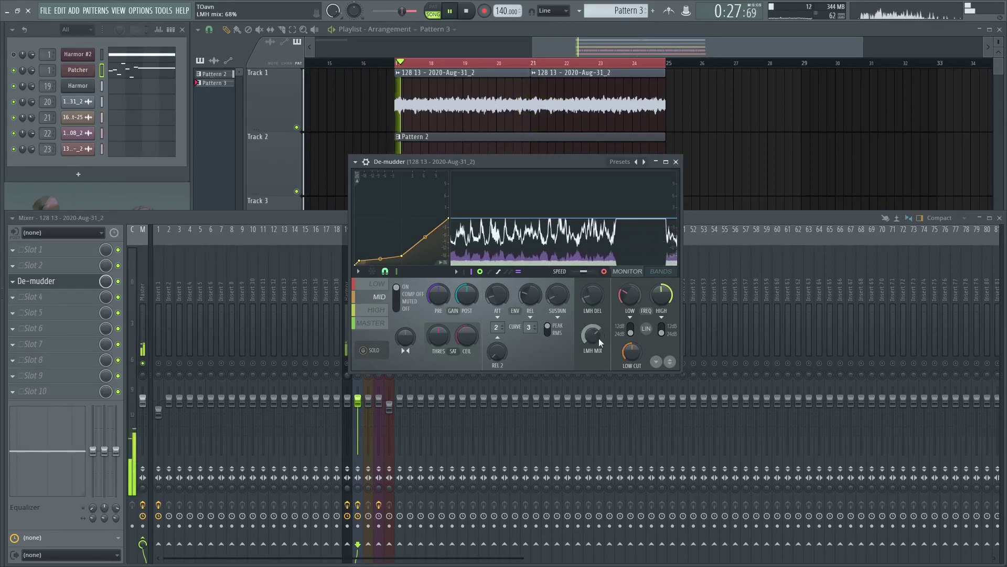
drag(596, 338, 596, 321)
key(space)
Step: Close the De-mudder of the 128 13 - 2020-Aug-31_2 track, solo the Harmor mixer track, and open its De-mudder
click(676, 163)
key(space)
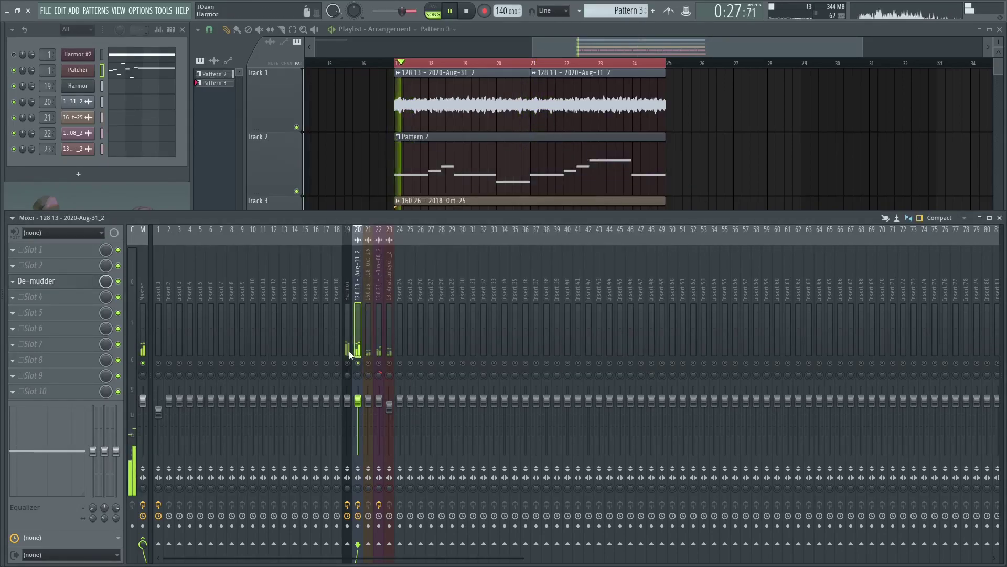
key(space)
click(347, 351)
click(76, 304)
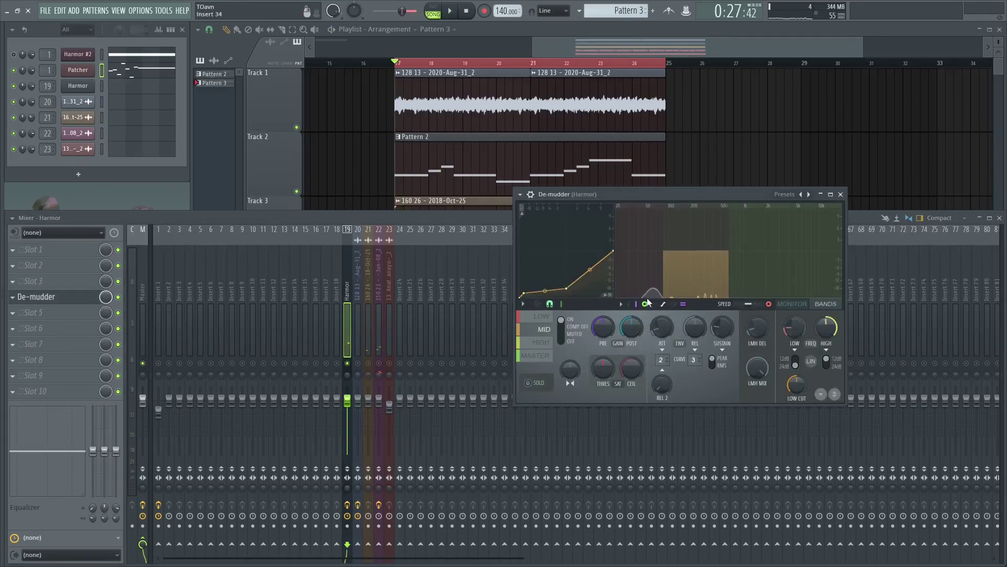
Step: Audition the soloed Harmor track with its De-mudder's LMH mix turned fully down and the bands displayed
click(120, 298)
key(space)
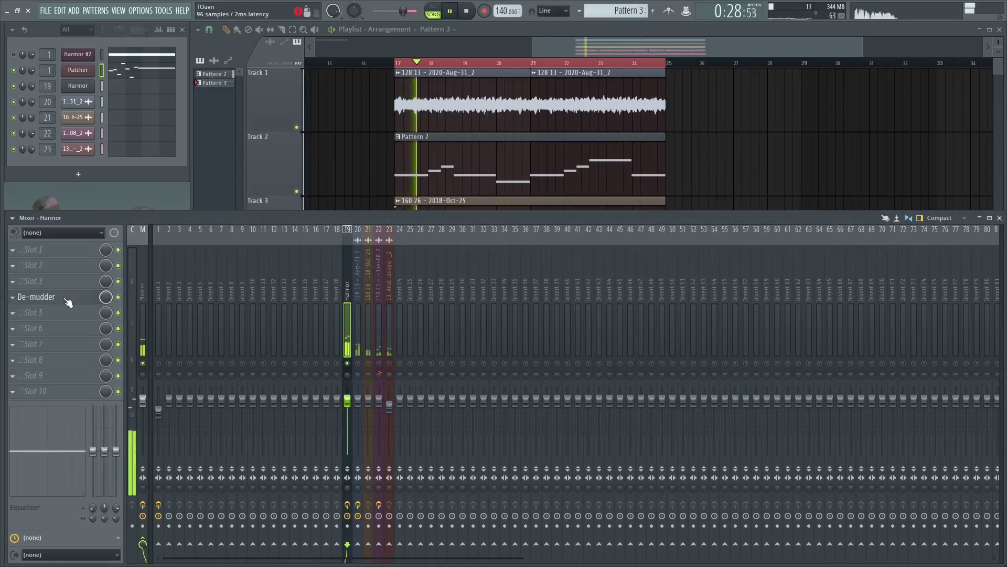
click(68, 297)
key(space)
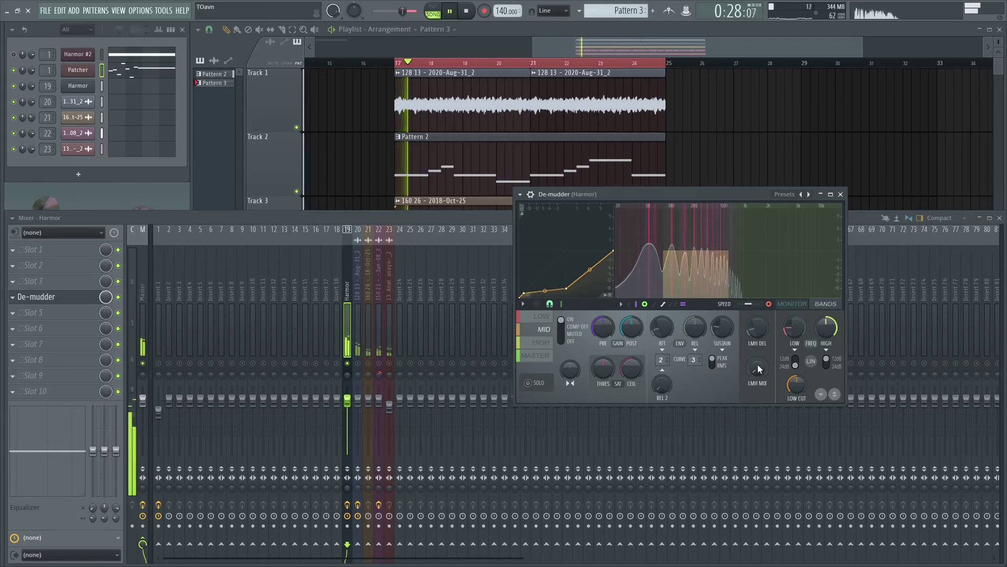
key(space)
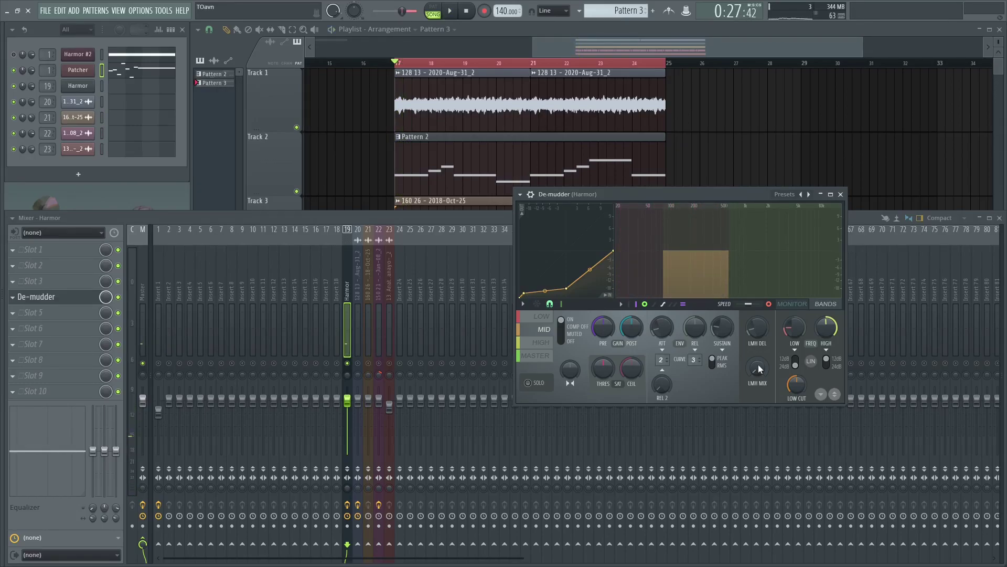
key(space)
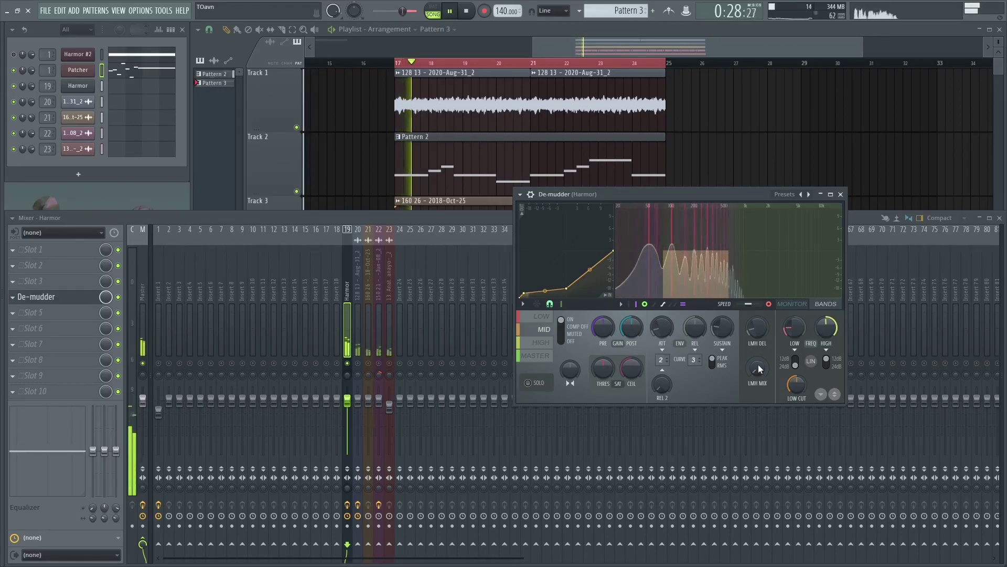
key(space)
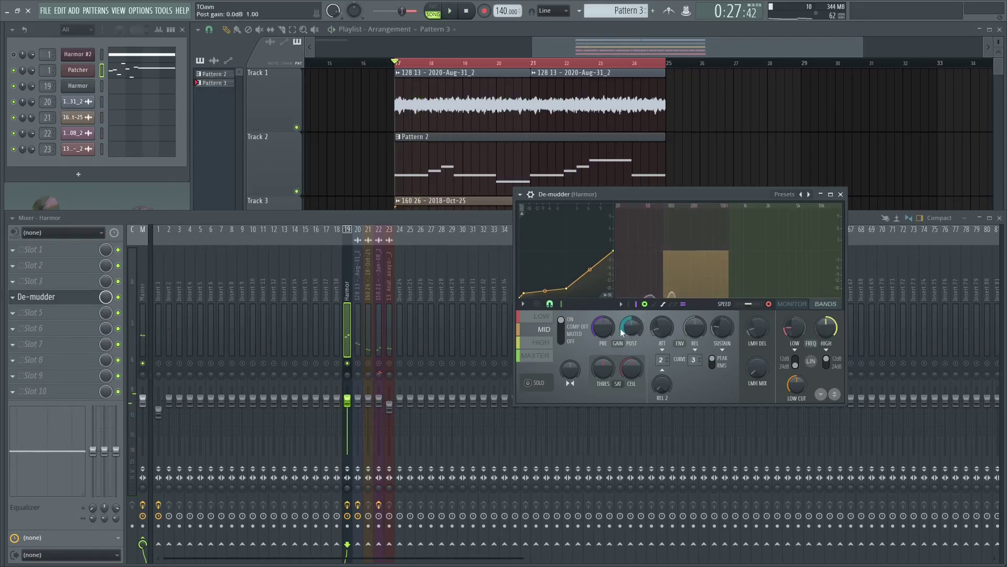
Step: Solo the mid band in the Harmor De-mudder and compare playback with LMH mix fully down and fully up
click(540, 383)
key(space)
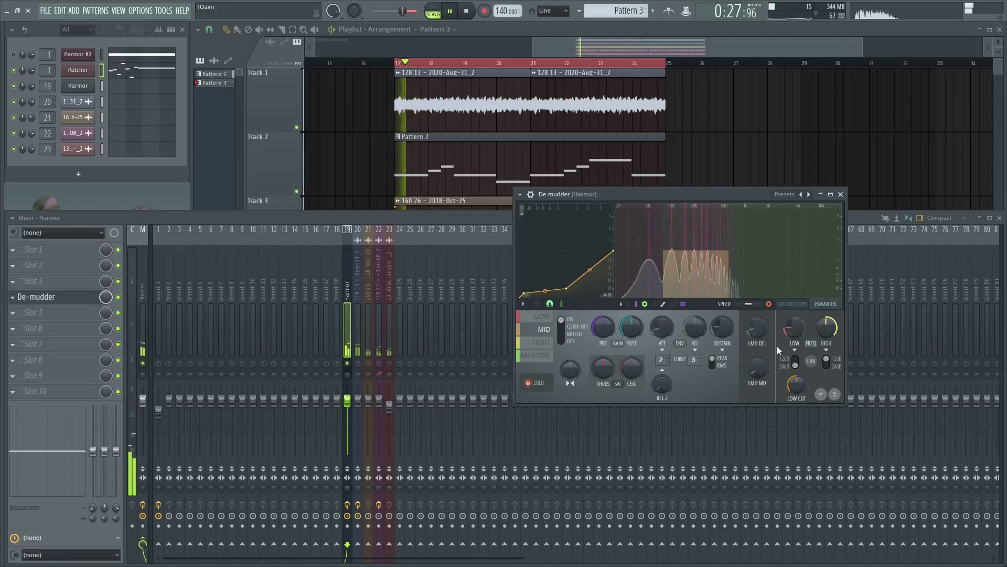
key(space)
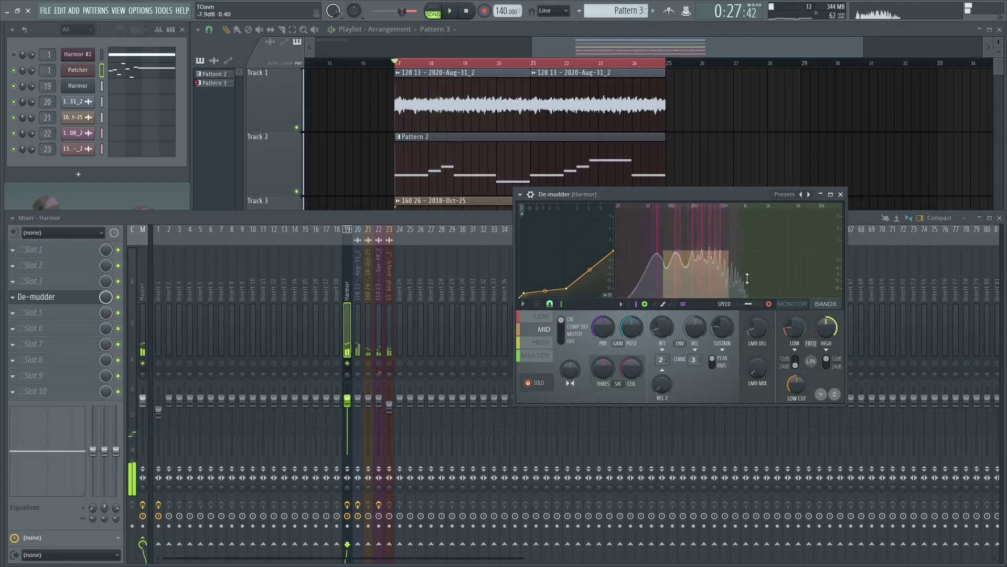
key(space)
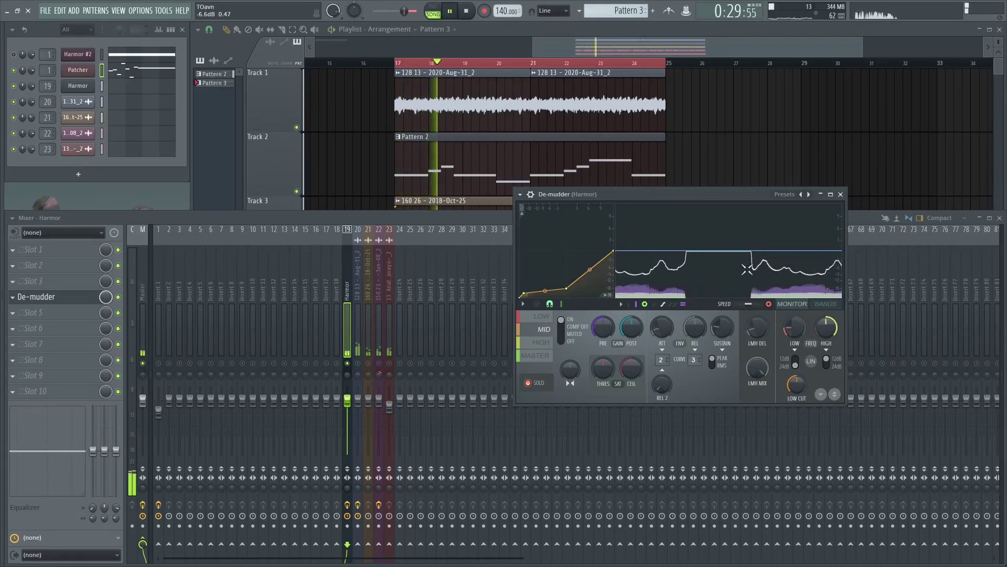
key(space)
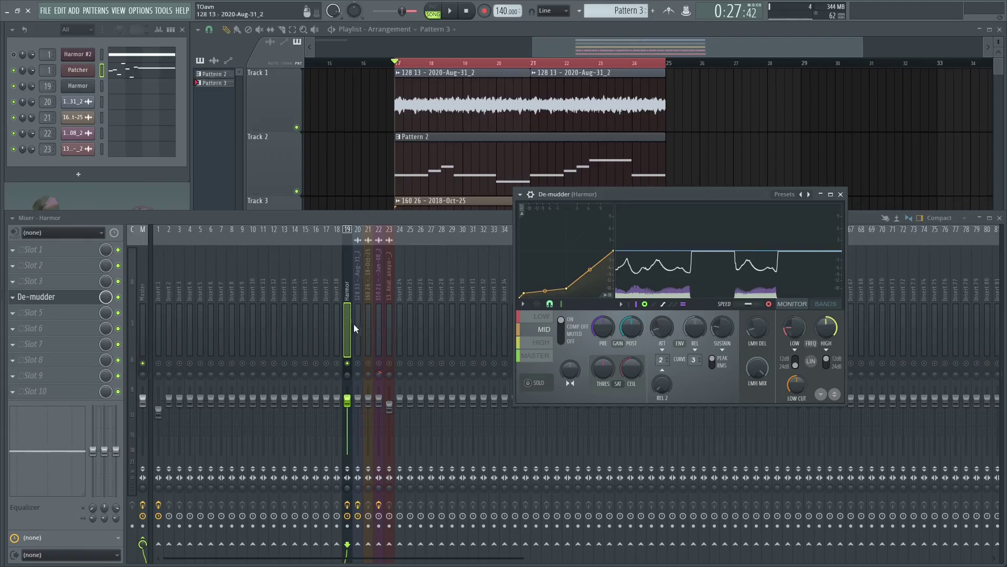
Step: Unsolo the Harmor mixer track and play the full arrangement
click(348, 365)
key(space)
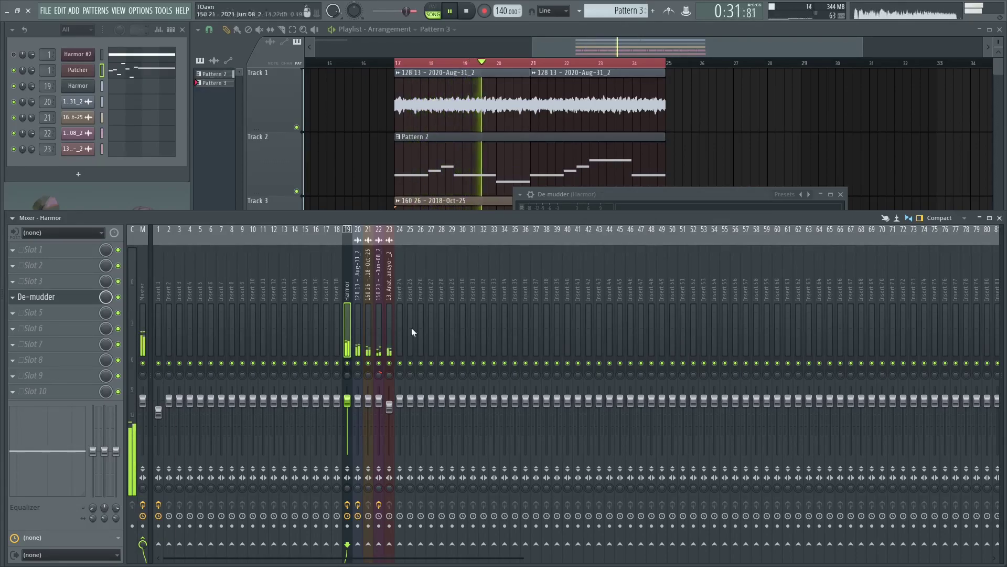
key(space)
Step: Reposition the Harmor De-mudder window over the playlist and examine its band display while the full arrangement plays
drag(660, 195, 612, 153)
mouse_move(663, 221)
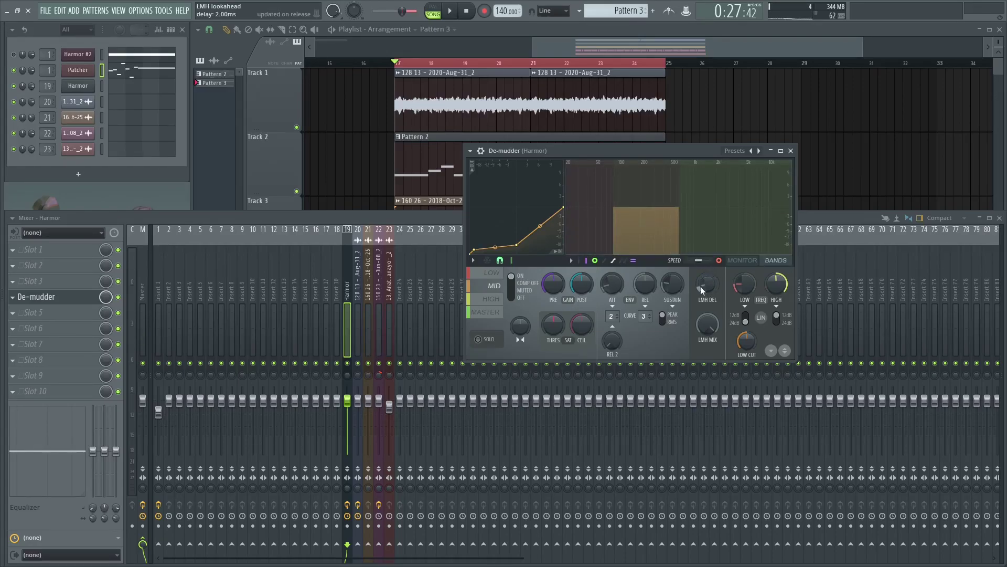
drag(695, 152, 656, 152)
key(space)
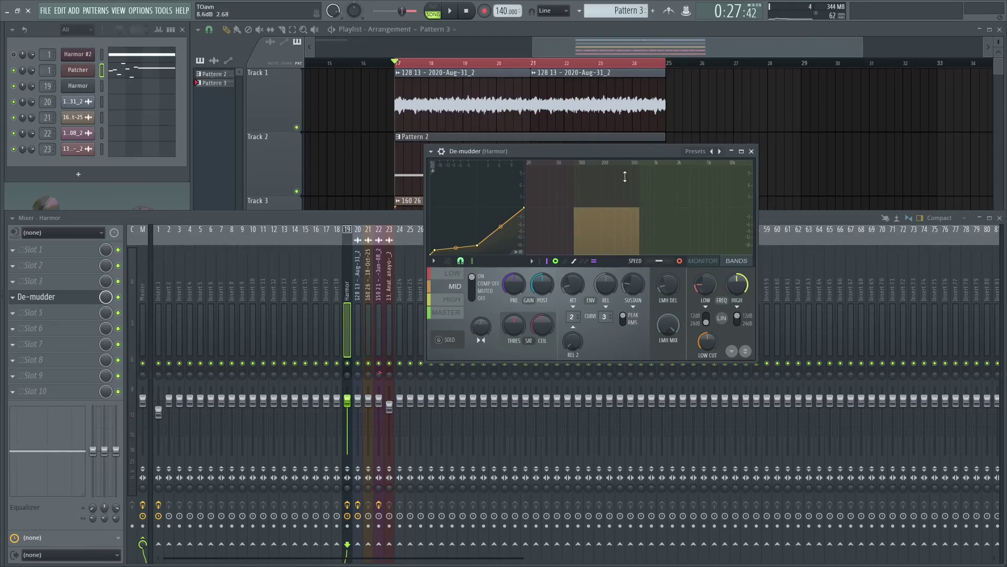
key(space)
key(space)
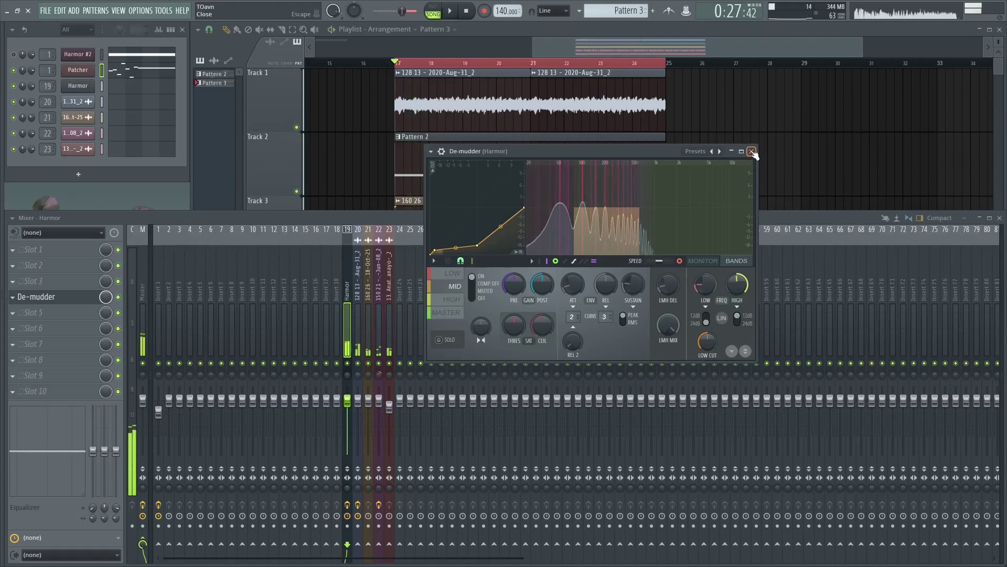
Step: Stop playback, close the Harmor De-mudder, and bring the playlist to the front
click(751, 152)
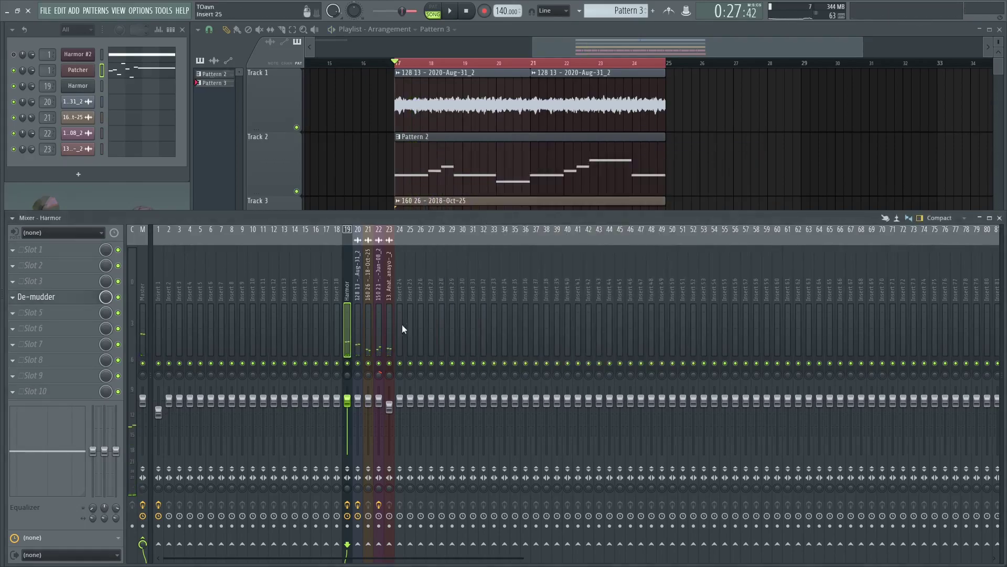
click(724, 156)
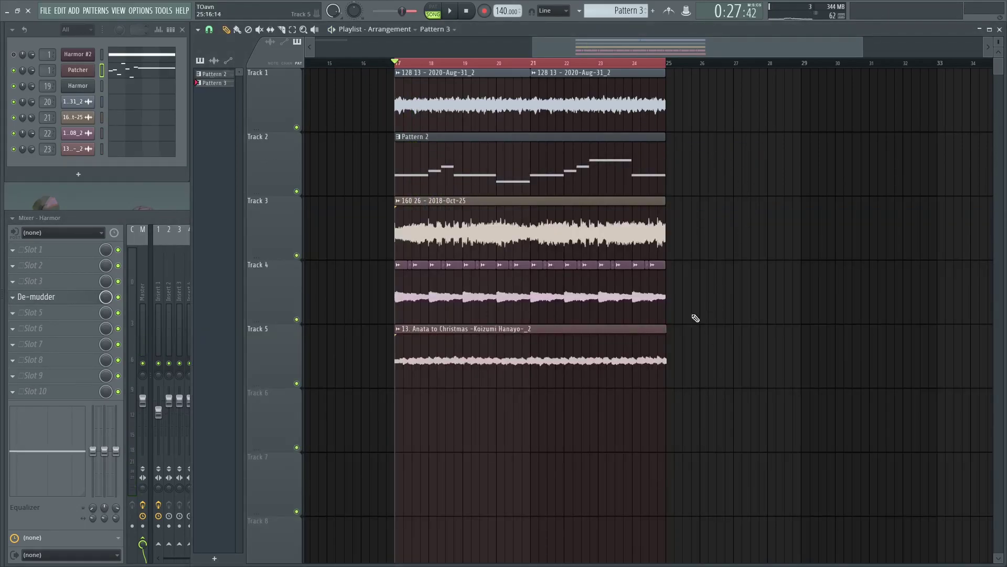